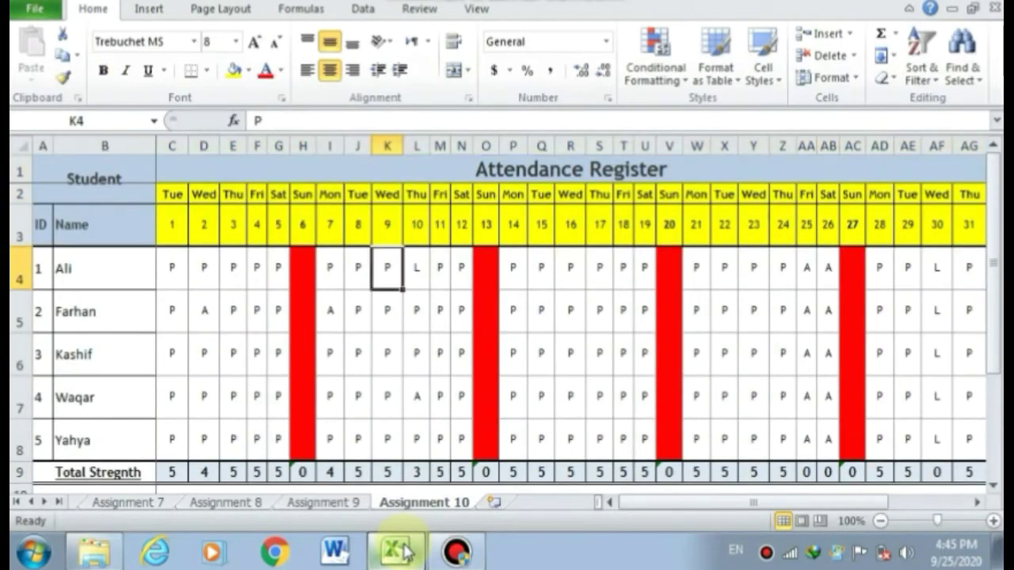
pyautogui.press('Down')
pyautogui.press('Down')
pyautogui.press('Up')
pyautogui.press('Up')
pyautogui.press('Up')
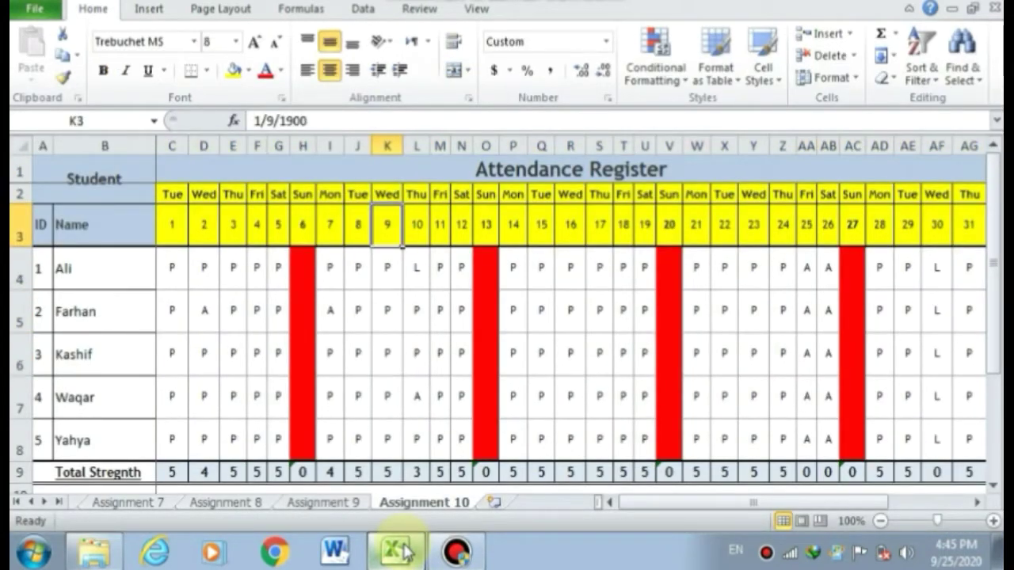
pyautogui.press('Right')
pyautogui.press('Right')
pyautogui.press('Right')
pyautogui.press('Right')
pyautogui.press('Right')
pyautogui.press('Right')
pyautogui.press('Right')
pyautogui.press('Right')
pyautogui.press('Right')
pyautogui.press('Right')
pyautogui.press('Right')
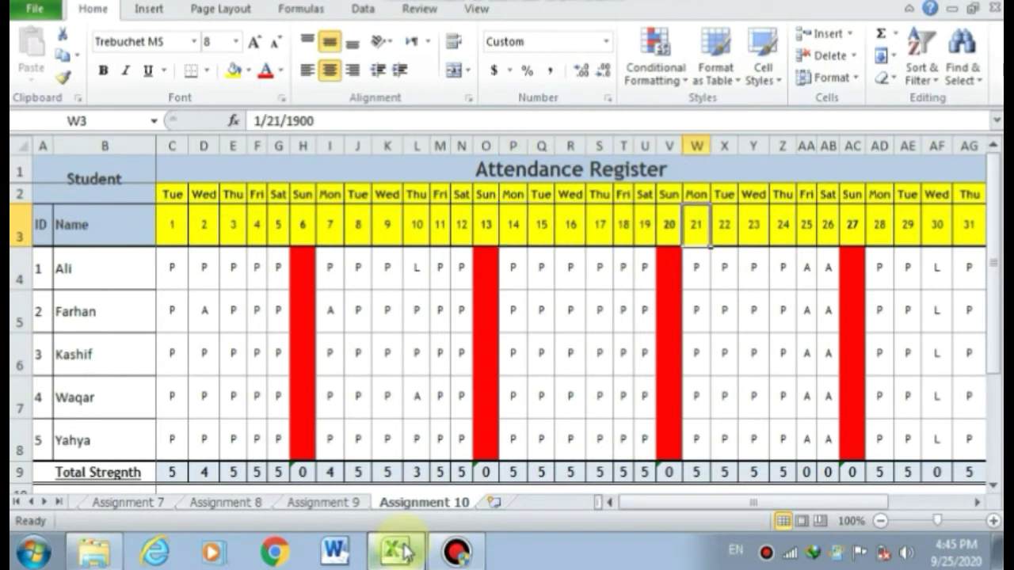
pyautogui.press('Right')
pyautogui.press('Right')
pyautogui.press('Right')
pyautogui.press('Right')
pyautogui.press('Right')
pyautogui.press('Right')
pyautogui.press('Right')
pyautogui.press('Right')
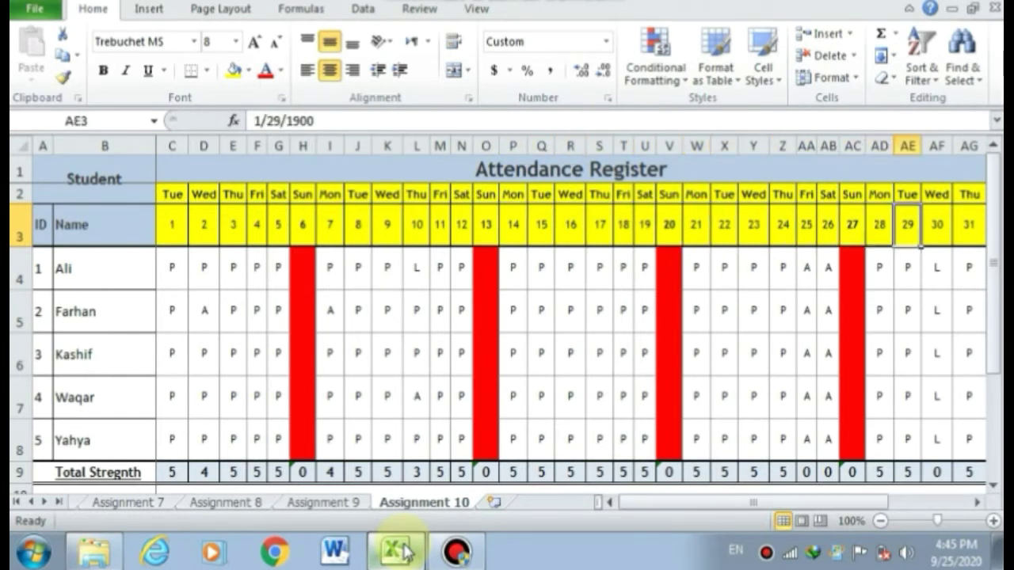
pyautogui.press('Right')
pyautogui.press('Right')
pyautogui.press('Right')
pyautogui.press('Right')
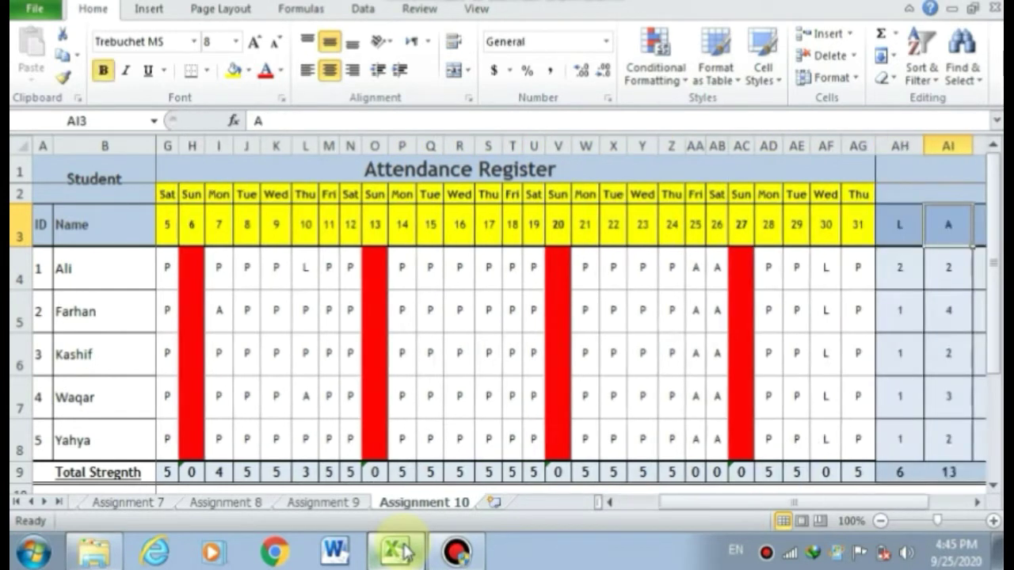
pyautogui.press('Left')
pyautogui.press('Left')
pyautogui.press('Left')
pyautogui.press('Left')
pyautogui.press('Left')
pyautogui.press('Left')
pyautogui.press('Left')
pyautogui.press('Left')
pyautogui.press('Left')
pyautogui.press('Left')
pyautogui.press('Left')
pyautogui.press('Left')
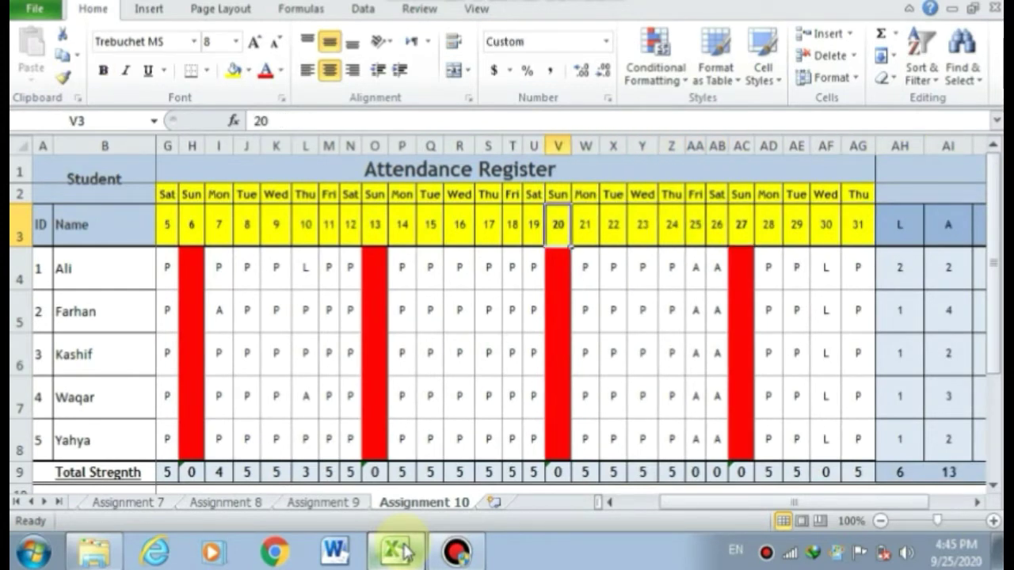
pyautogui.press('Left')
pyautogui.press('Left')
pyautogui.press('Left')
pyautogui.press('Left')
pyautogui.press('Left')
pyautogui.press('Left')
pyautogui.press('Left')
pyautogui.press('Left')
pyautogui.press('Left')
pyautogui.press('Left')
pyautogui.press('Left')
pyautogui.press('Left')
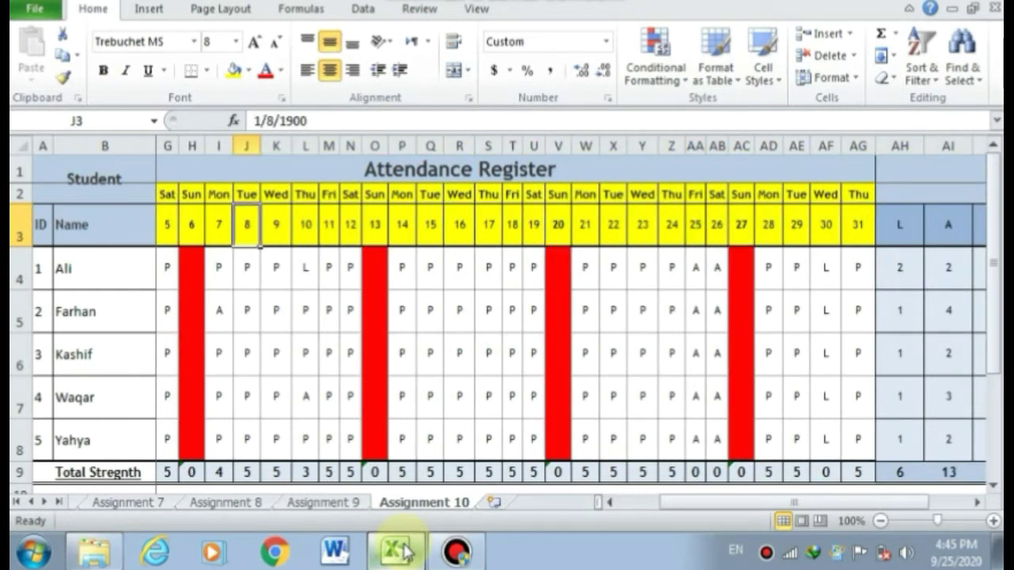
pyautogui.press('Left')
pyautogui.press('Left')
pyautogui.press('Left')
pyautogui.press('Left')
pyautogui.press('Left')
pyautogui.press('Left')
pyautogui.press('Left')
pyautogui.press('Left')
pyautogui.press('Left')
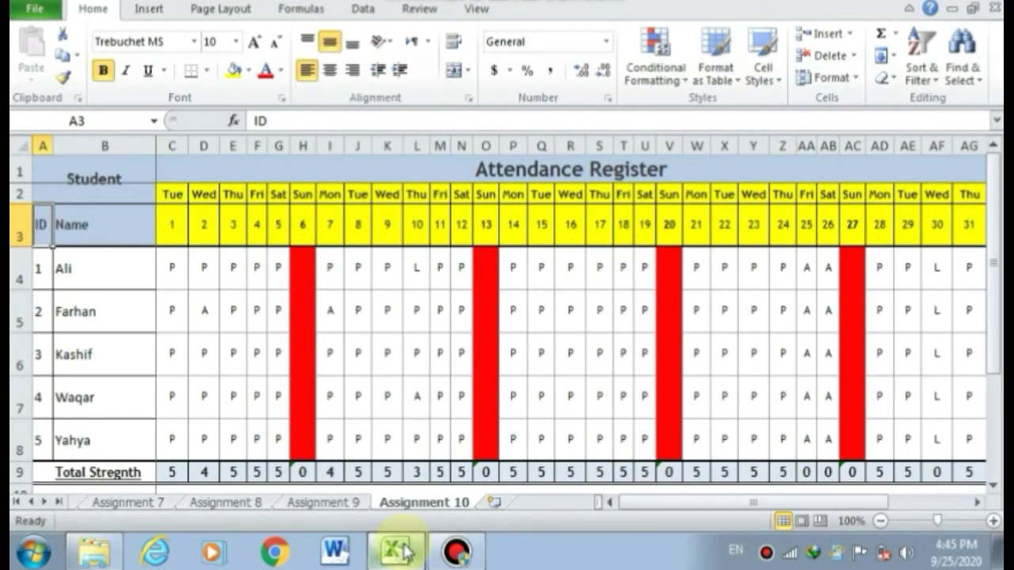
pyautogui.press('Up')
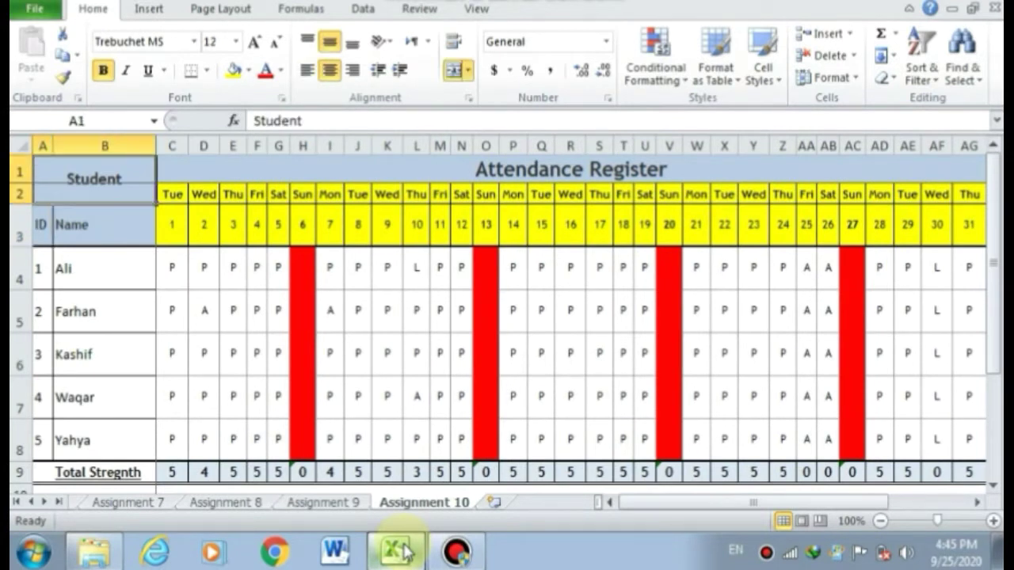
pyautogui.press('Right')
pyautogui.press('Right')
pyautogui.press('Right')
pyautogui.press('Right')
pyautogui.press('Right')
pyautogui.press('Right')
pyautogui.press('Right')
pyautogui.press('Right')
pyautogui.press('Right')
pyautogui.press('Right')
pyautogui.press('Right')
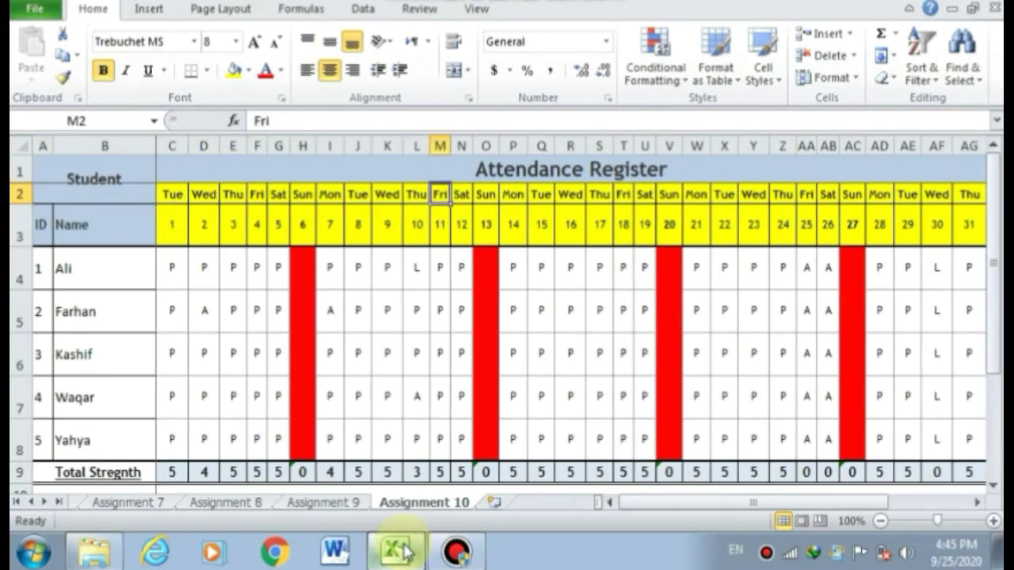
pyautogui.press('Right')
pyautogui.press('Right')
pyautogui.press('Right')
pyautogui.press('Right')
pyautogui.press('Right')
pyautogui.press('Right')
pyautogui.press('Right')
pyautogui.press('Right')
pyautogui.press('Right')
pyautogui.press('Right')
pyautogui.press('Right')
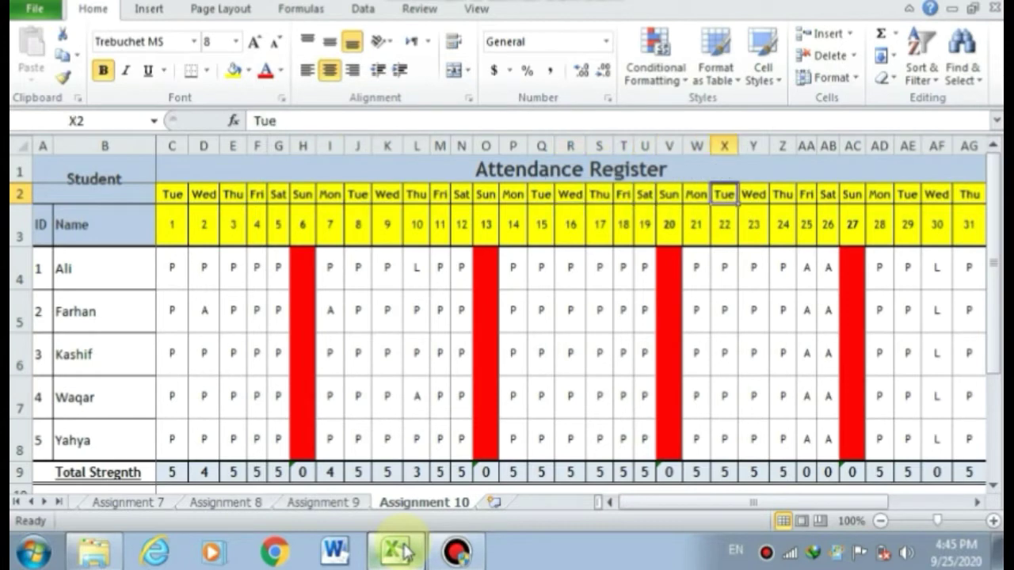
pyautogui.press('Right')
pyautogui.press('Right')
pyautogui.press('Right')
pyautogui.press('Right')
pyautogui.press('Right')
pyautogui.press('Right')
pyautogui.press('Right')
pyautogui.press('Right')
pyautogui.press('Right')
pyautogui.press('Right')
pyautogui.press('Right')
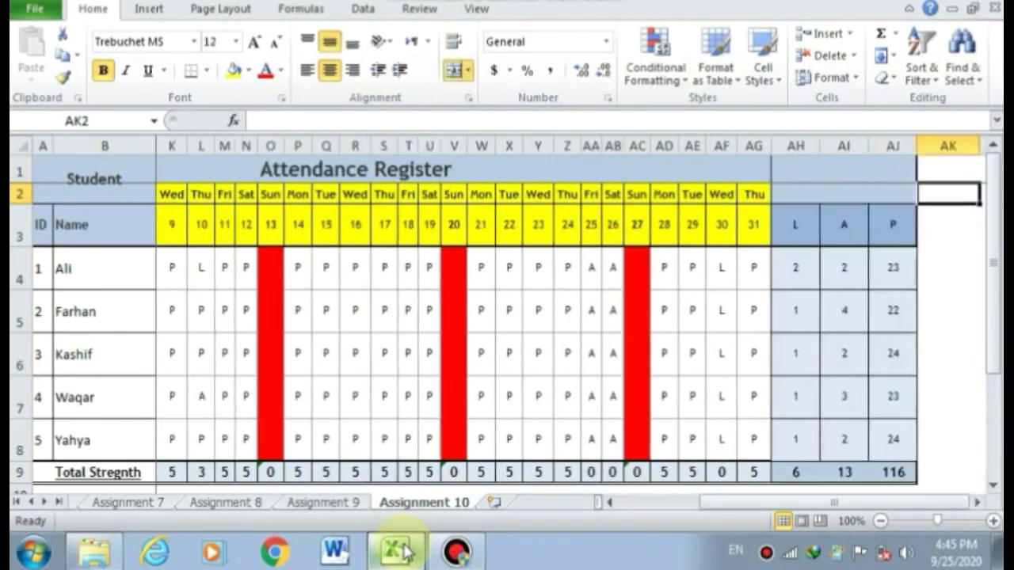
pyautogui.press('Right')
pyautogui.press('Left')
pyautogui.press('Left')
pyautogui.press('Left')
pyautogui.press('Left')
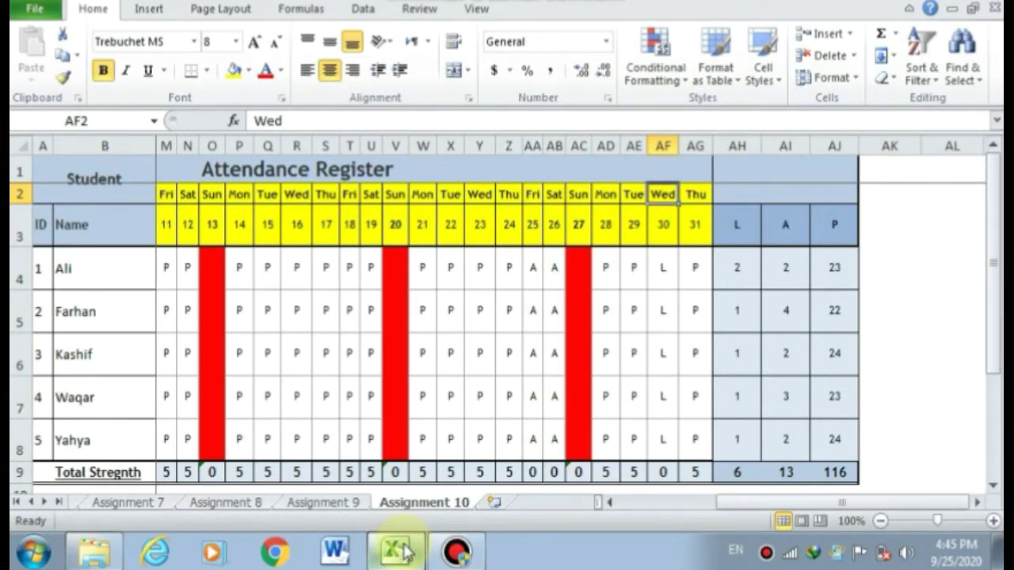
pyautogui.press('Left')
pyautogui.press('Left')
pyautogui.press('Left')
pyautogui.press('Left')
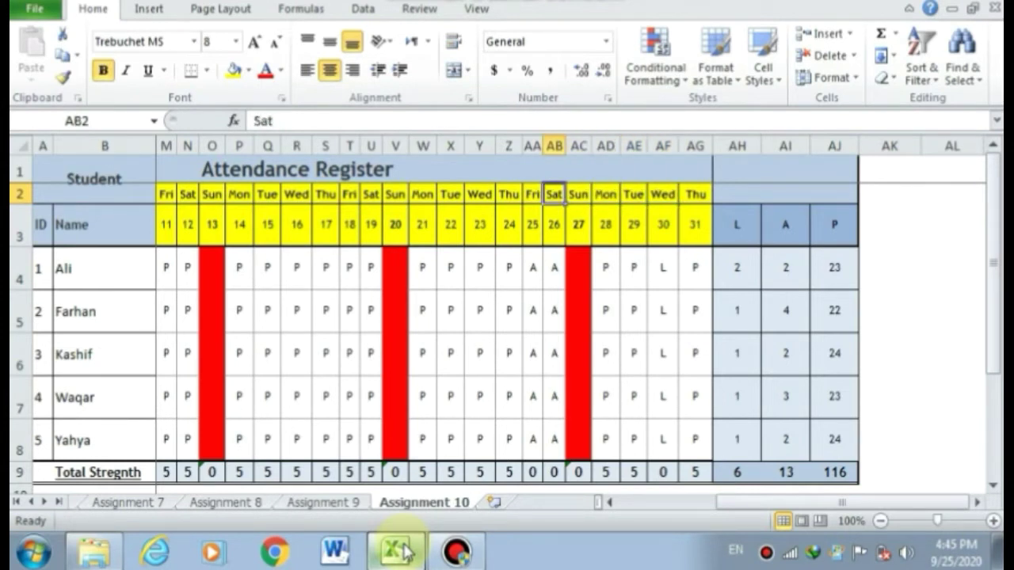
pyautogui.press('Left')
pyautogui.press('Left')
pyautogui.press('Left')
pyautogui.press('Left')
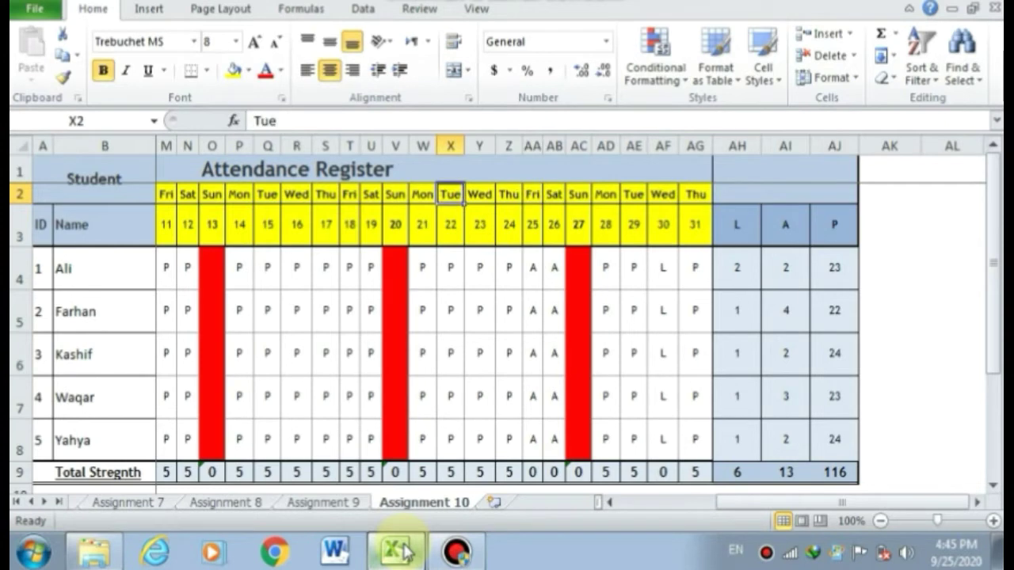
pyautogui.press('Left')
pyautogui.press('Left')
pyautogui.press('Left')
pyautogui.press('Left')
pyautogui.press('Left')
pyautogui.press('Left')
pyautogui.press('Left')
pyautogui.press('Left')
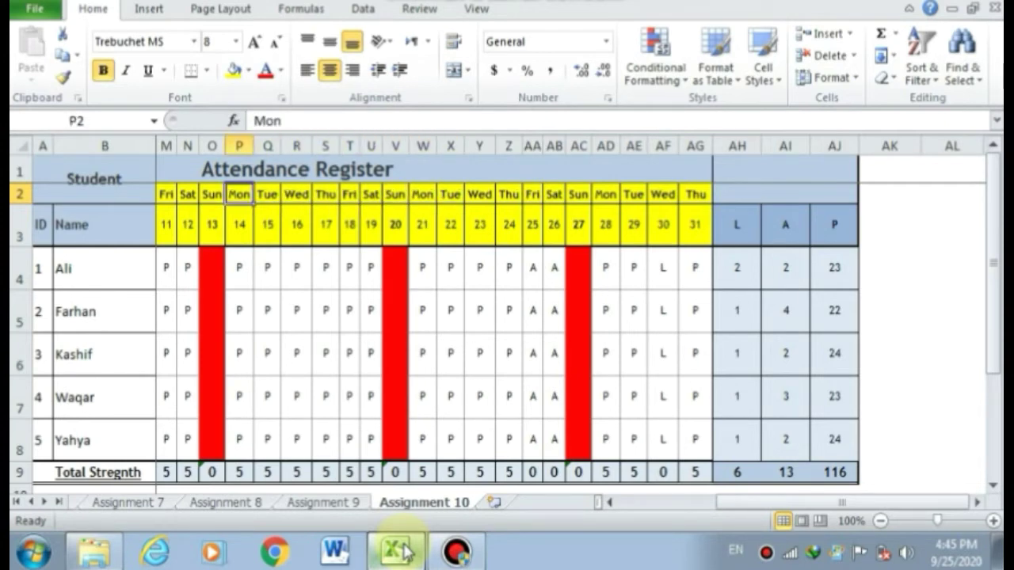
pyautogui.press('Left')
pyautogui.press('Left')
pyautogui.press('Left')
pyautogui.press('Left')
pyautogui.press('Left')
pyautogui.press('Left')
pyautogui.press('Left')
pyautogui.press('Left')
pyautogui.press('Left')
pyautogui.press('Left')
pyautogui.press('Left')
pyautogui.press('Left')
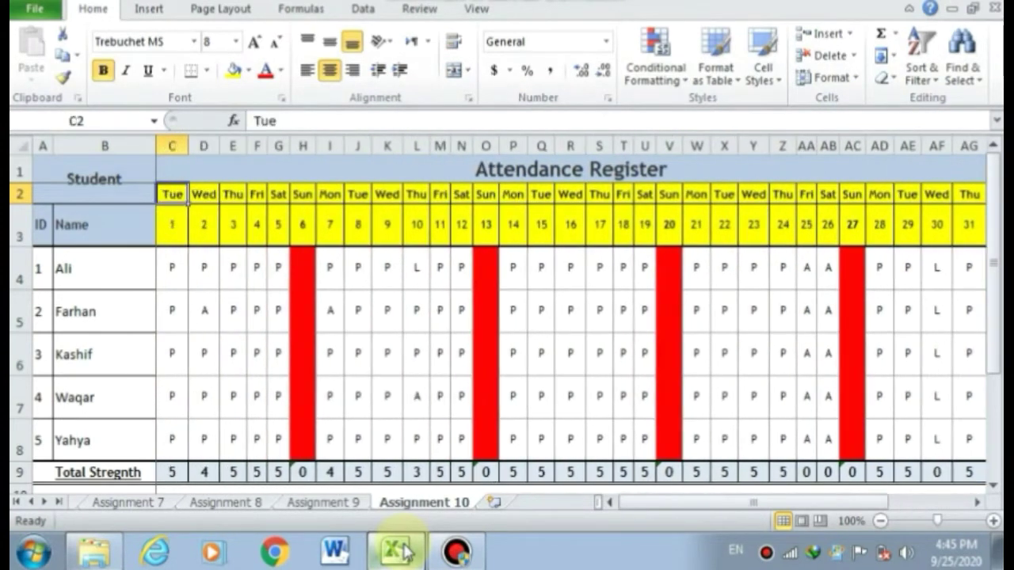
pyautogui.press('Left')
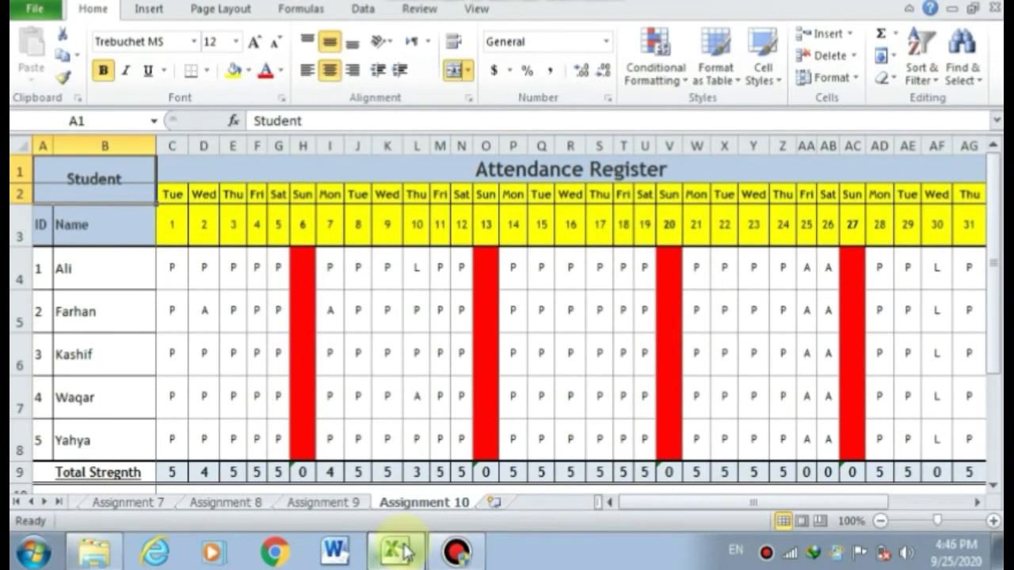
pyautogui.press('Down')
pyautogui.press('Down')
pyautogui.press('Down')
pyautogui.press('Right')
pyautogui.press('Right')
pyautogui.press('Right')
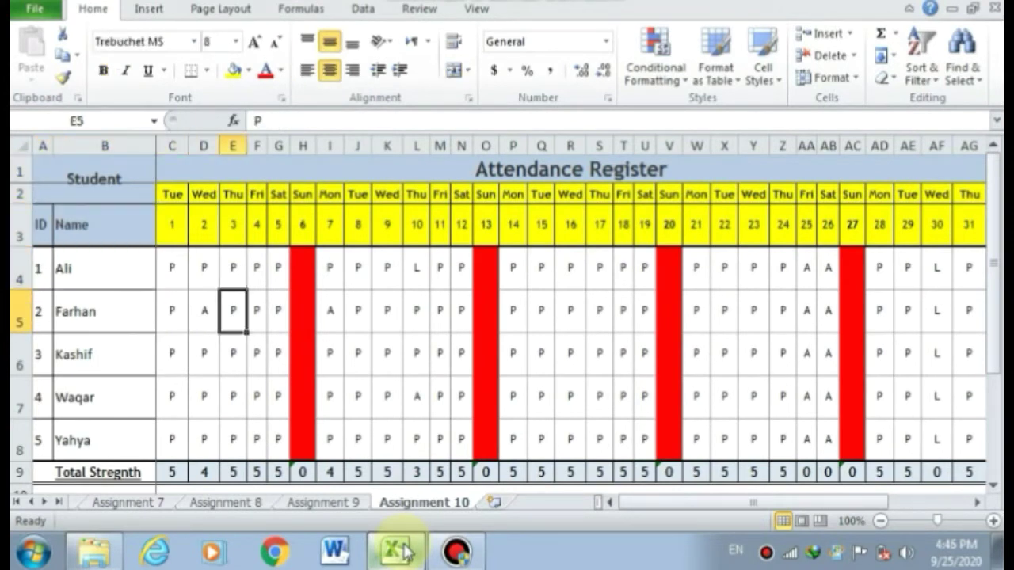
pyautogui.press('Right')
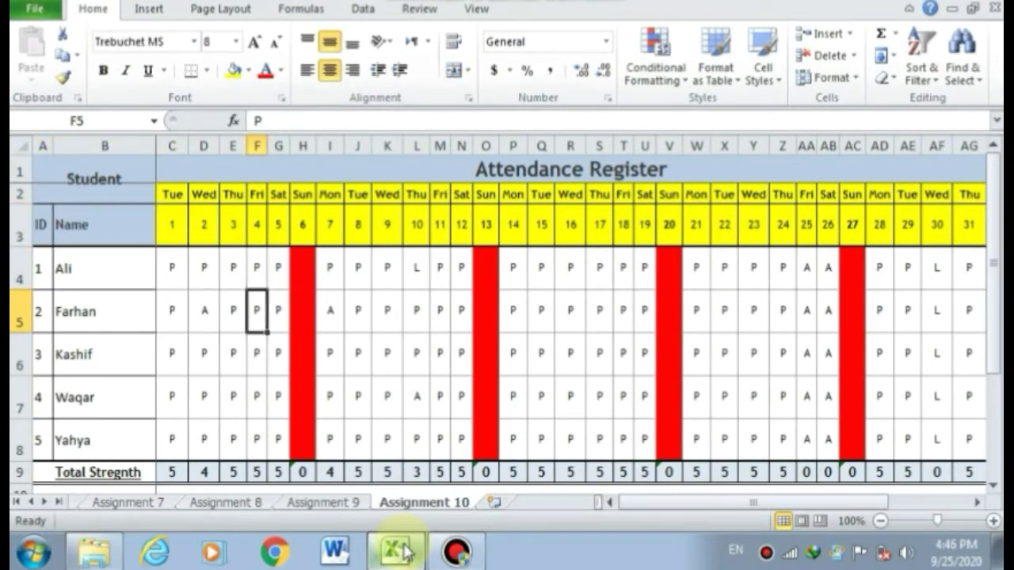
pyautogui.press('Right')
pyautogui.press('Right')
pyautogui.press('Right')
pyautogui.press('Right')
pyautogui.press('Right')
pyautogui.press('Right')
pyautogui.press('Right')
pyautogui.press('Right')
pyautogui.press('Right')
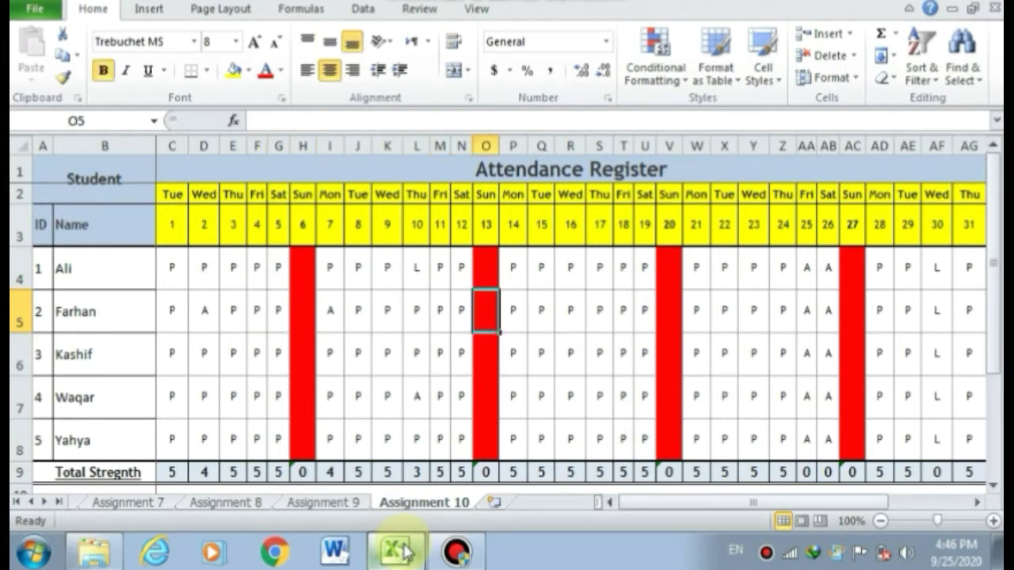
pyautogui.press('Right')
pyautogui.press('Right')
pyautogui.press('Right')
pyautogui.press('Right')
pyautogui.press('Right')
pyautogui.press('Right')
pyautogui.press('Right')
pyautogui.press('Right')
pyautogui.press('Right')
pyautogui.press('Right')
pyautogui.press('Right')
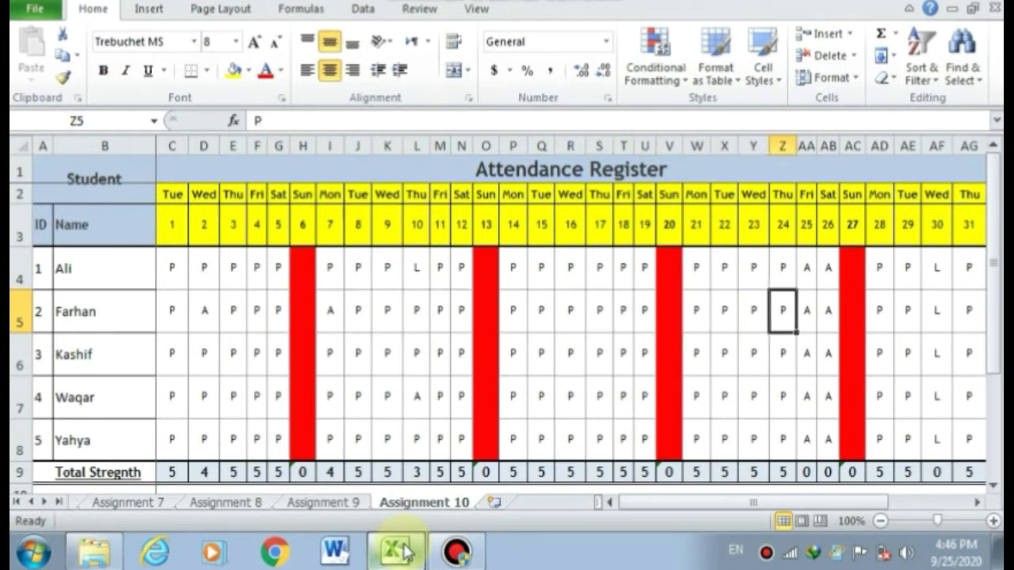
pyautogui.press('Right')
pyautogui.press('Right')
pyautogui.press('Right')
pyautogui.press('Right')
pyautogui.press('Right')
pyautogui.press('Right')
pyautogui.press('Right')
pyautogui.press('Right')
pyautogui.press('Right')
pyautogui.press('Right')
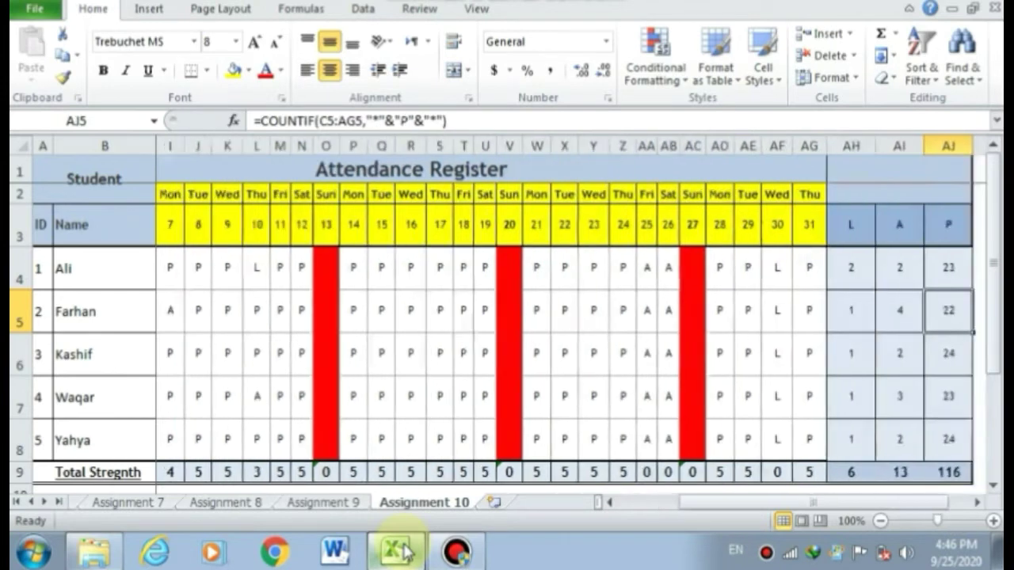
pyautogui.press('Right')
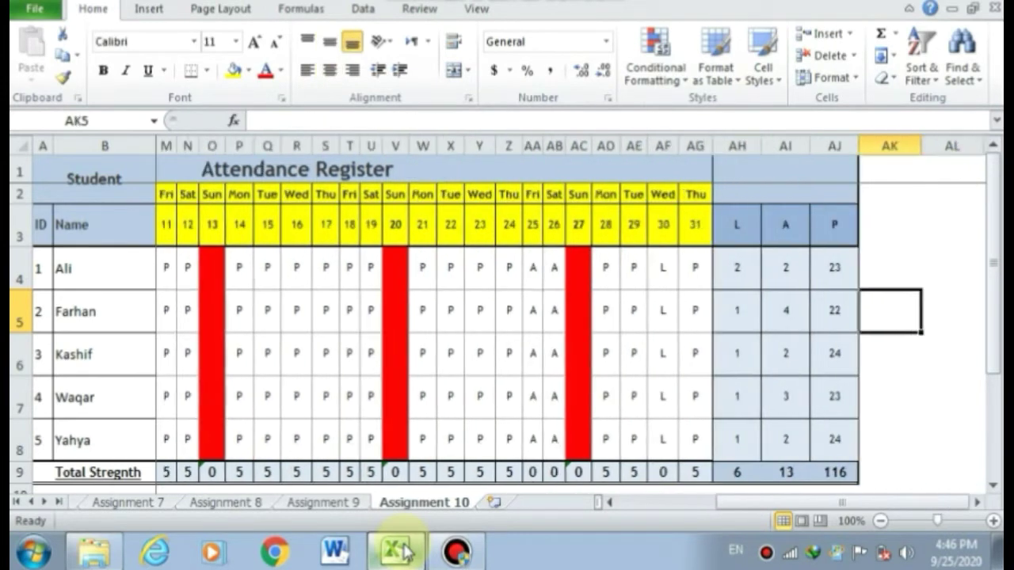
pyautogui.press('Down')
pyautogui.press('Left')
pyautogui.press('Left')
pyautogui.press('Left')
pyautogui.press('Left')
pyautogui.press('Left')
pyautogui.press('Left')
pyautogui.press('Left')
pyautogui.press('Left')
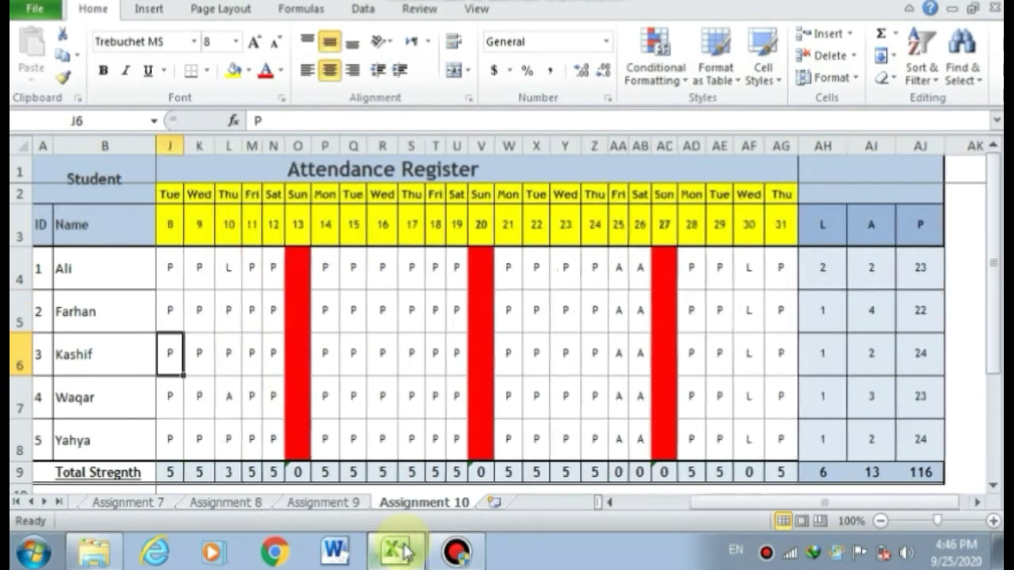
pyautogui.press('Left')
pyautogui.press('Left')
pyautogui.press('Left')
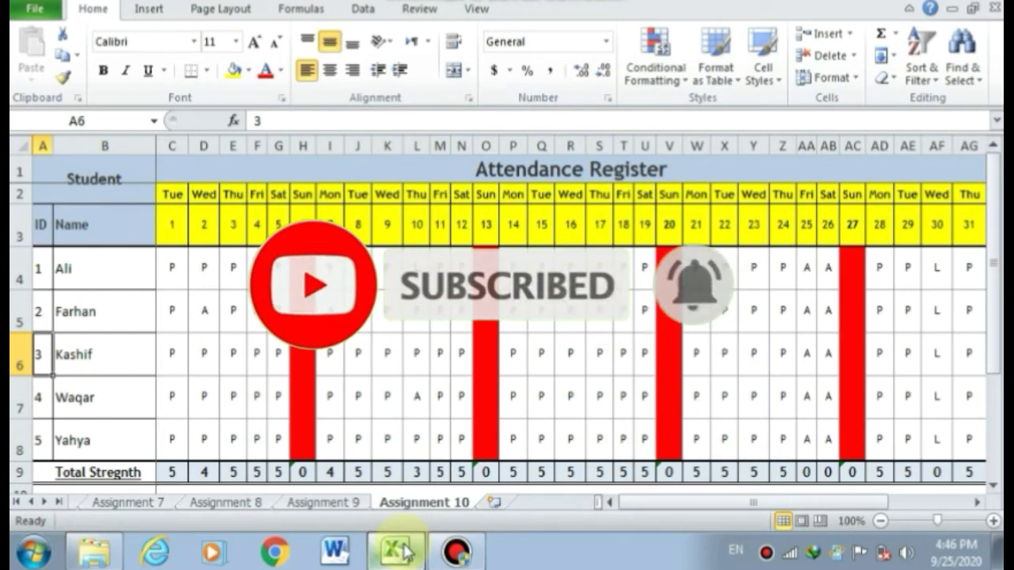
pyautogui.press('Down')
pyautogui.press('Down')
pyautogui.press('Right')
pyautogui.press('Right')
pyautogui.press('Right')
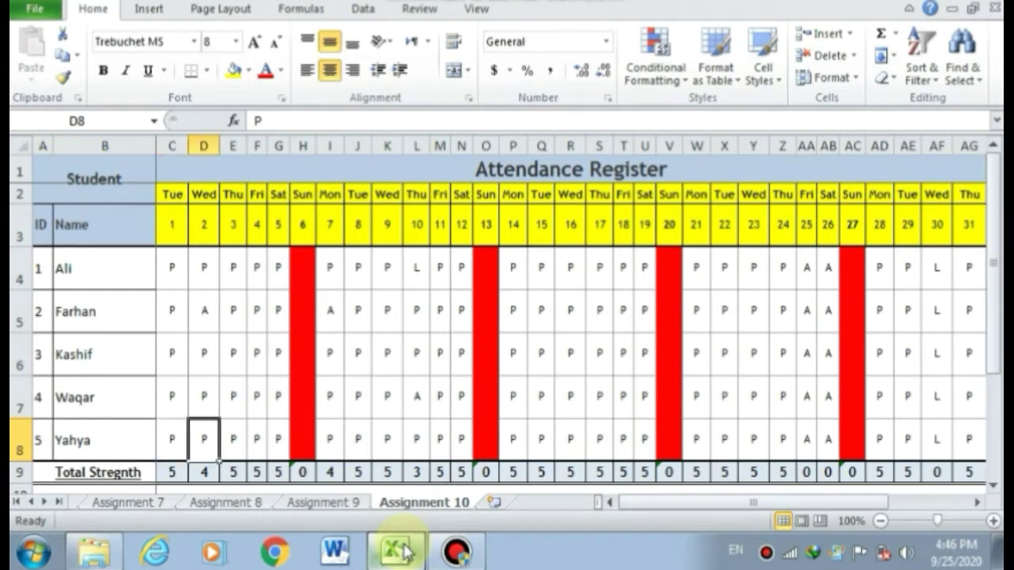
pyautogui.press('Right')
pyautogui.press('Right')
pyautogui.press('Right')
pyautogui.press('Right')
pyautogui.press('Right')
pyautogui.press('Right')
pyautogui.press('Right')
pyautogui.press('Right')
pyautogui.press('Right')
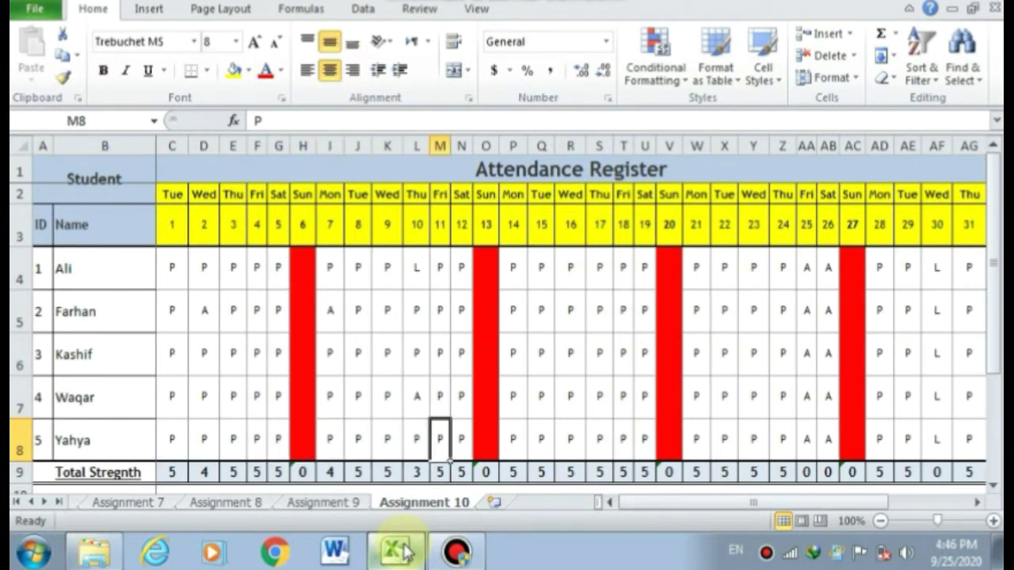
pyautogui.press('Right')
pyautogui.press('Right')
pyautogui.press('Right')
pyautogui.press('Right')
pyautogui.press('Right')
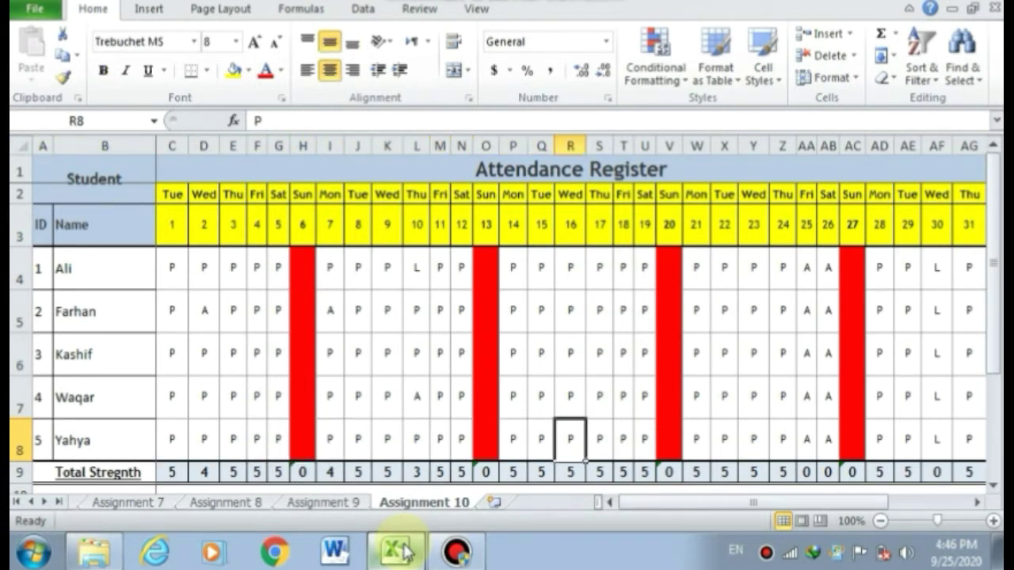
pyautogui.press('Right')
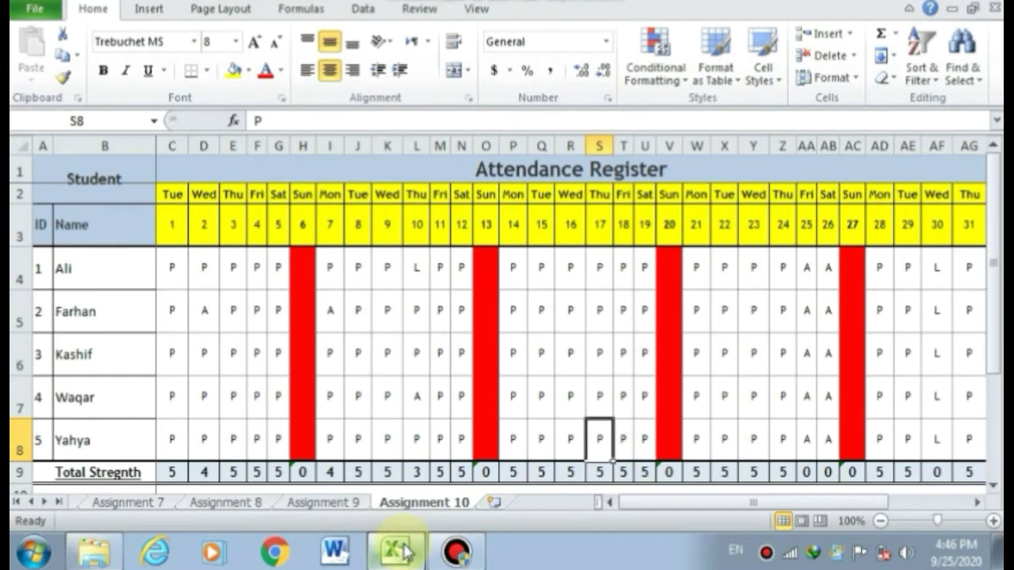
pyautogui.press('Right')
pyautogui.press('Right')
pyautogui.press('Right')
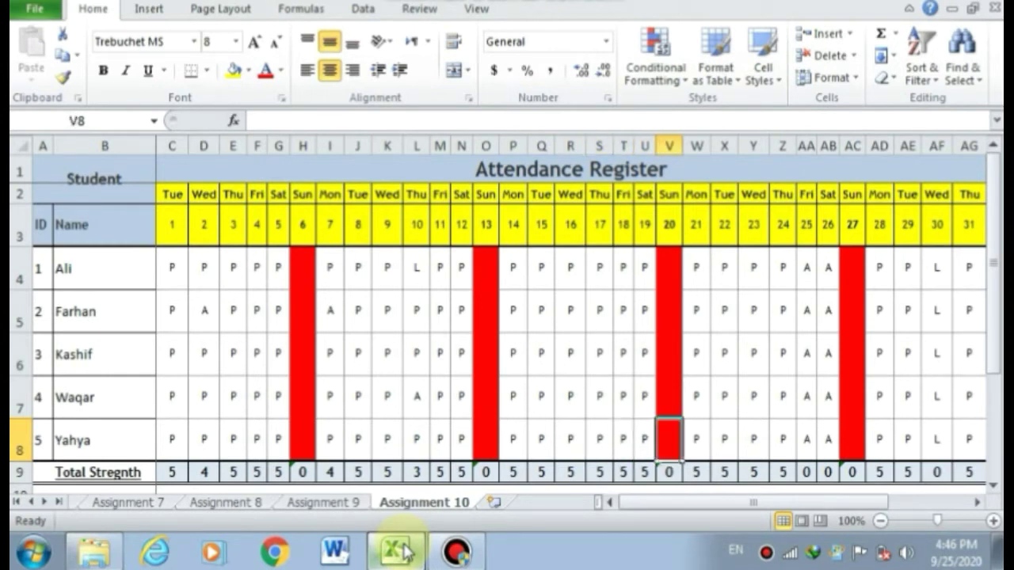
pyautogui.press('Right')
pyautogui.press('Right')
pyautogui.press('Right')
pyautogui.press('Right')
pyautogui.press('Right')
pyautogui.press('Right')
pyautogui.press('Right')
pyautogui.press('Right')
pyautogui.press('Right')
pyautogui.press('Right')
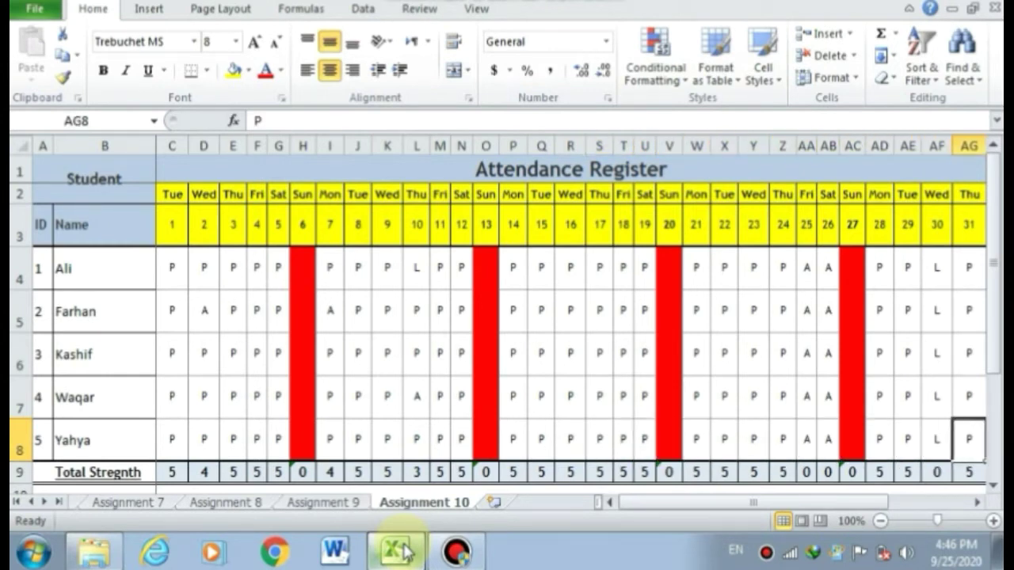
pyautogui.press('Right')
pyautogui.press('Right')
pyautogui.press('Right')
pyautogui.press('Right')
pyautogui.press('Left')
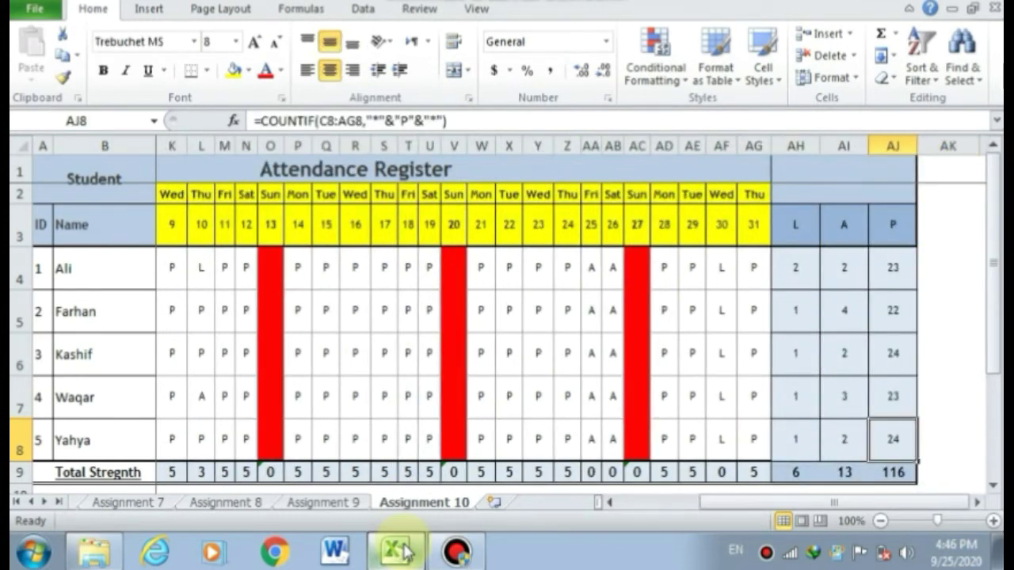
pyautogui.press('Up')
pyautogui.press('Up')
pyautogui.press('Up')
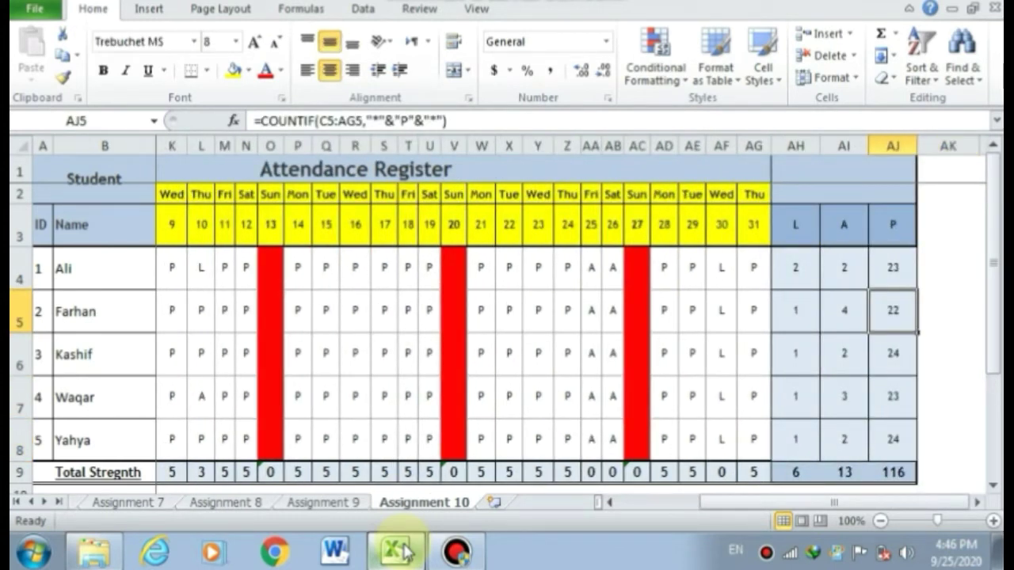
pyautogui.press('Left')
pyautogui.press('Left')
pyautogui.press('Left')
pyautogui.press('Left')
pyautogui.press('Left')
pyautogui.press('Left')
pyautogui.press('Left')
pyautogui.press('Left')
pyautogui.press('Left')
pyautogui.press('Left')
pyautogui.press('Left')
pyautogui.press('Left')
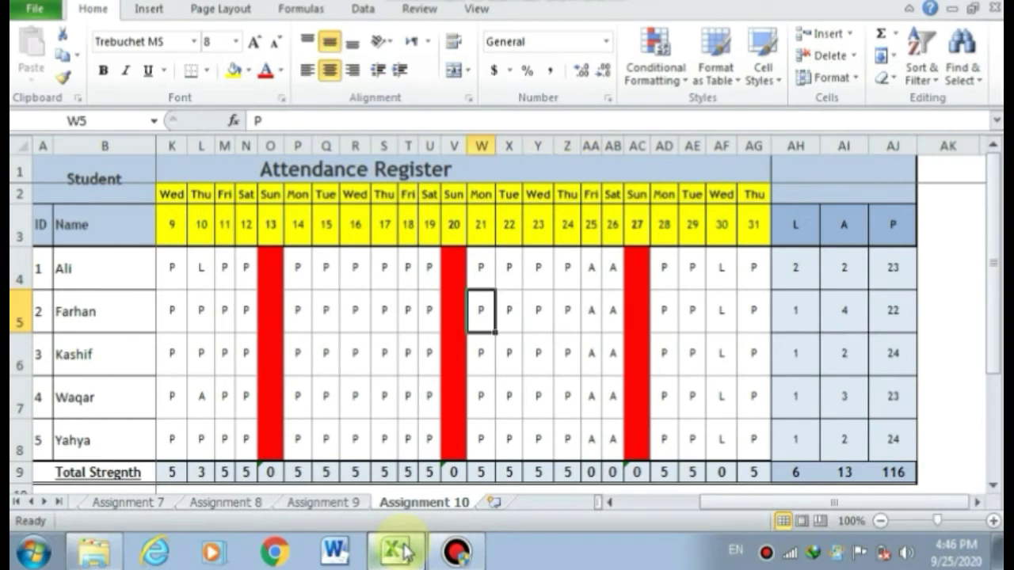
pyautogui.press('Left')
pyautogui.press('Left')
pyautogui.press('Left')
pyautogui.press('Left')
pyautogui.press('Left')
pyautogui.press('Left')
pyautogui.press('Left')
pyautogui.press('Left')
pyautogui.press('Left')
pyautogui.press('Left')
pyautogui.press('Left')
pyautogui.press('Left')
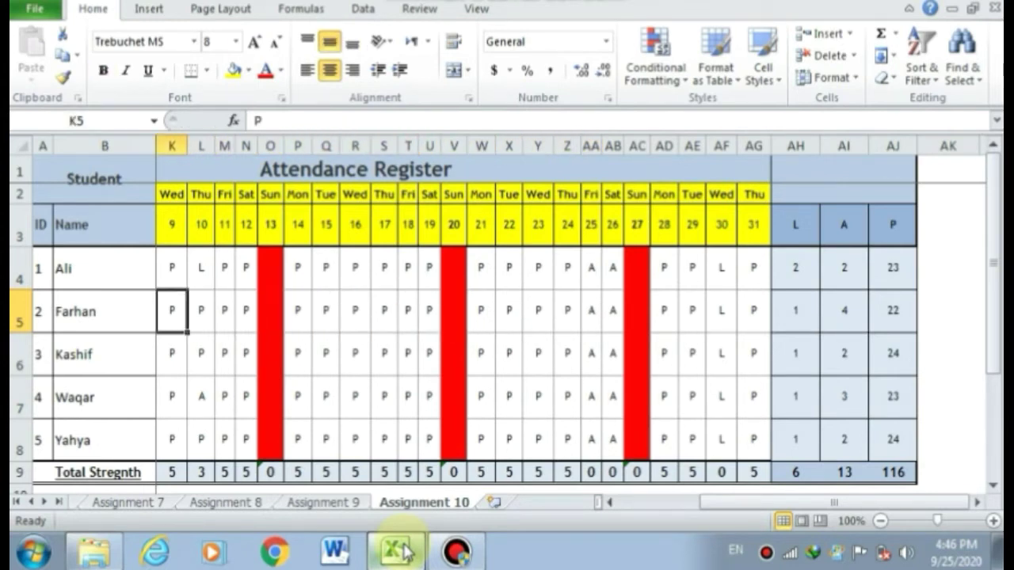
pyautogui.press('Left')
pyautogui.press('Left')
pyautogui.press('Left')
pyautogui.press('Left')
pyautogui.press('Left')
pyautogui.press('Left')
pyautogui.press('Left')
pyautogui.press('Left')
pyautogui.press('Left')
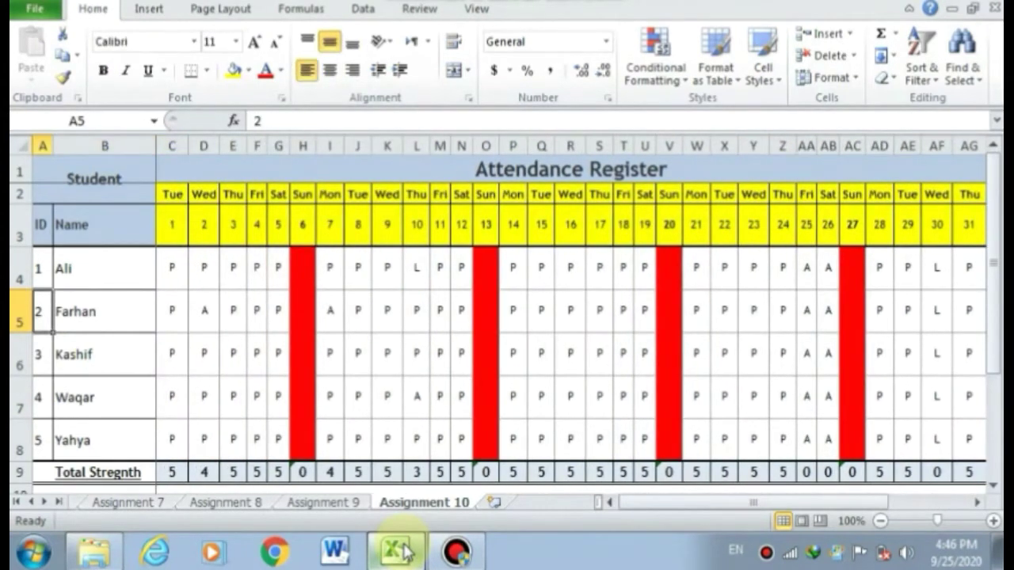
pyautogui.press('Up')
pyautogui.press('Up')
pyautogui.press('Up')
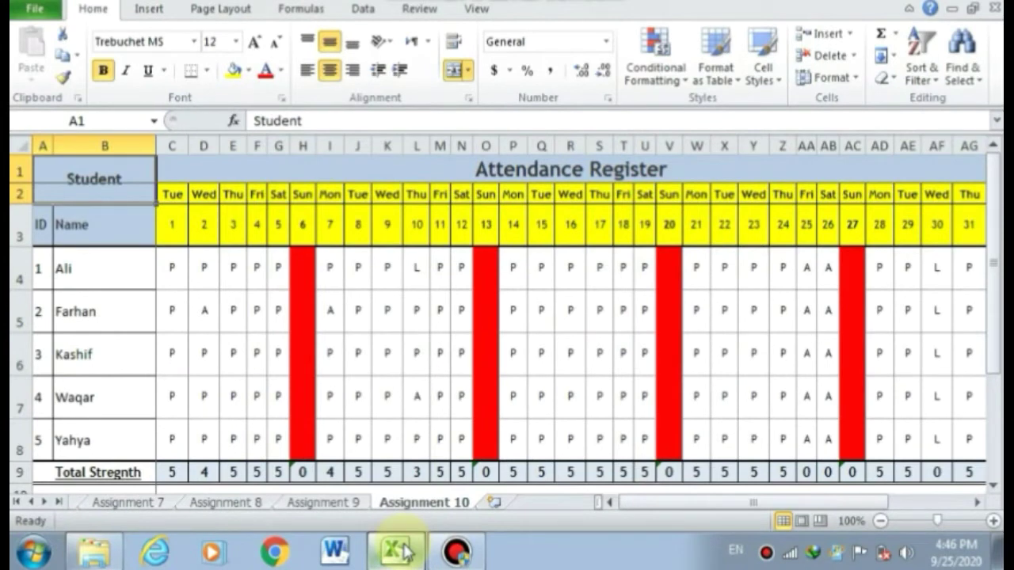
pyautogui.press('Right')
pyautogui.press('Down')
pyautogui.press('Right')
pyautogui.press('Right')
pyautogui.press('Right')
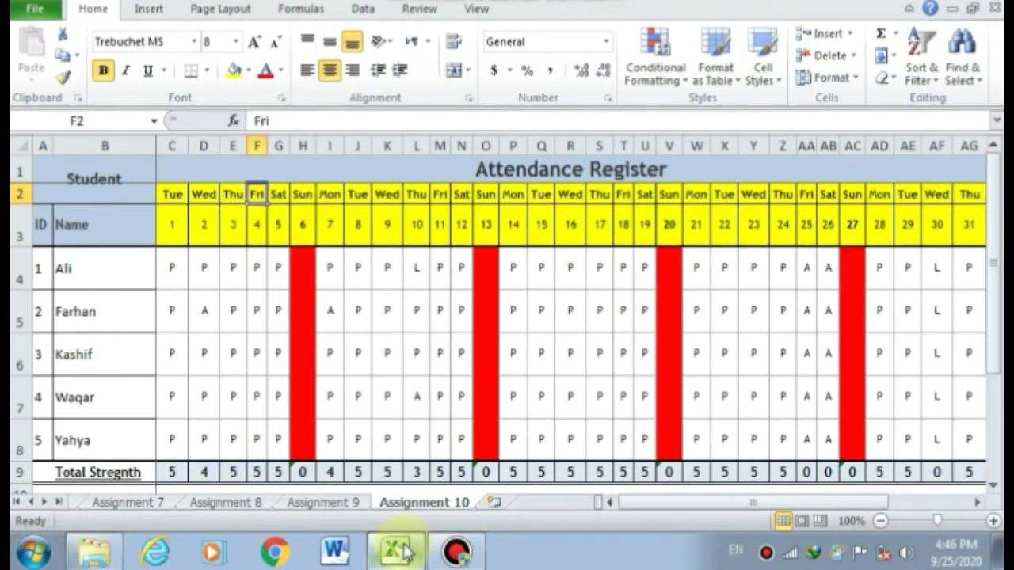
pyautogui.press('Up')
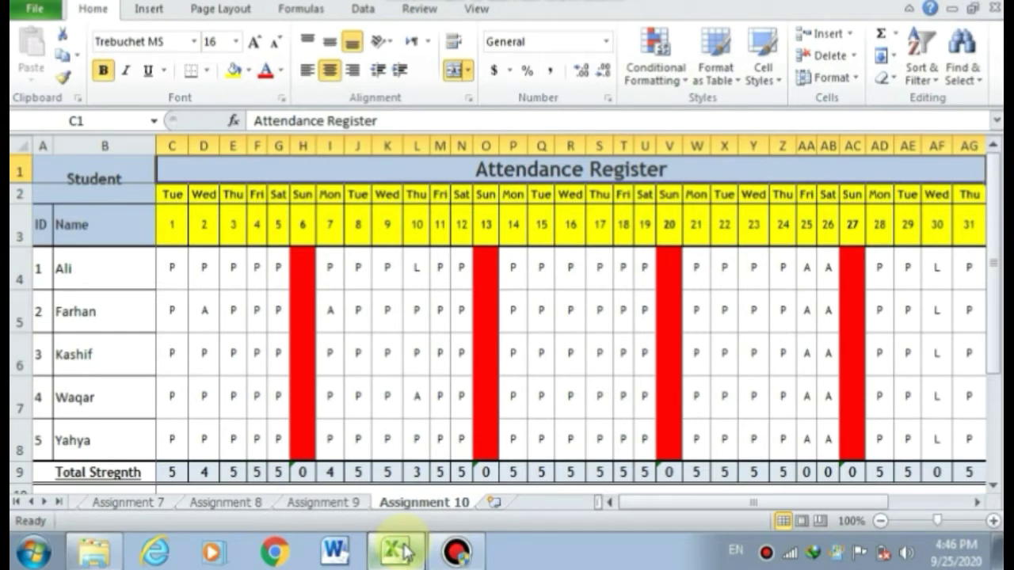
pyautogui.press('Down')
pyautogui.press('Right')
pyautogui.press('Right')
pyautogui.press('Right')
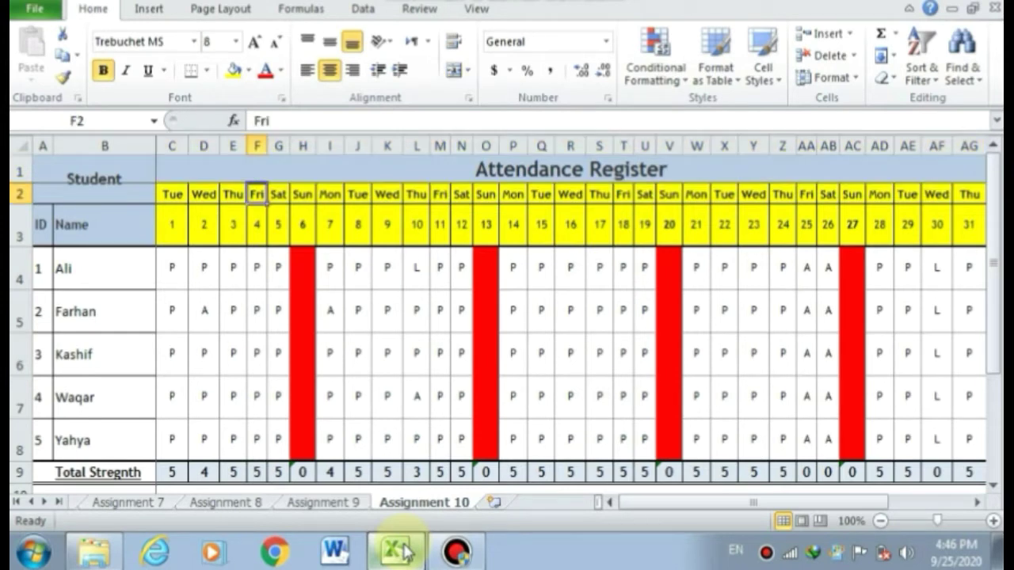
pyautogui.press('Down')
pyautogui.press('Down')
pyautogui.press('Right')
pyautogui.press('Right')
pyautogui.press('Right')
pyautogui.press('Right')
pyautogui.press('Right')
pyautogui.press('Right')
pyautogui.press('Right')
pyautogui.press('Right')
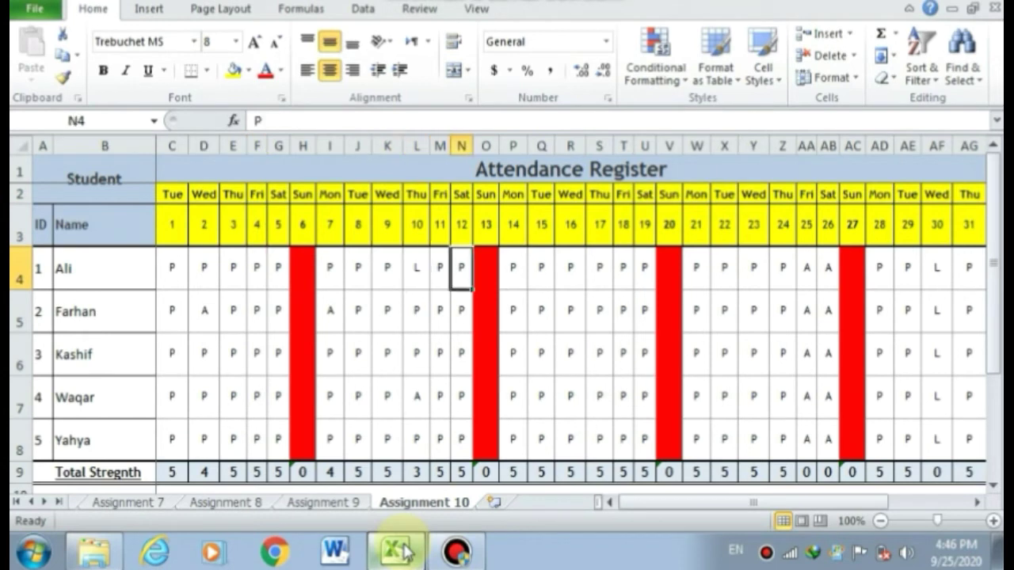
pyautogui.press('Right')
pyautogui.press('Right')
pyautogui.press('Right')
pyautogui.press('Right')
pyautogui.press('Right')
pyautogui.press('Right')
pyautogui.press('Right')
pyautogui.press('Right')
pyautogui.press('Right')
pyautogui.press('Right')
pyautogui.press('Right')
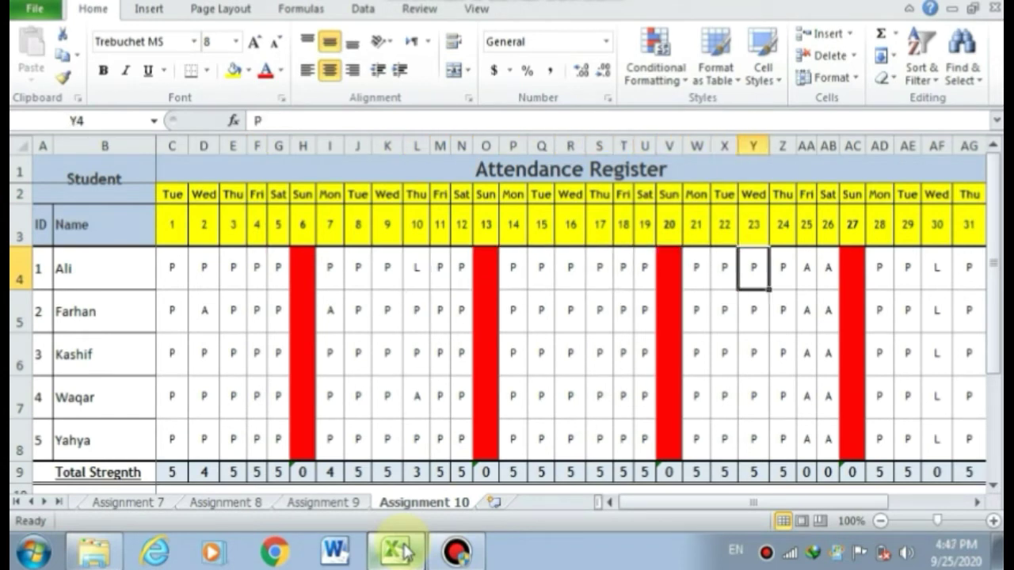
pyautogui.press('Right')
pyautogui.press('Right')
pyautogui.press('Right')
pyautogui.press('Right')
pyautogui.press('Right')
pyautogui.press('Right')
pyautogui.press('Right')
pyautogui.press('Right')
pyautogui.press('Right')
pyautogui.press('Right')
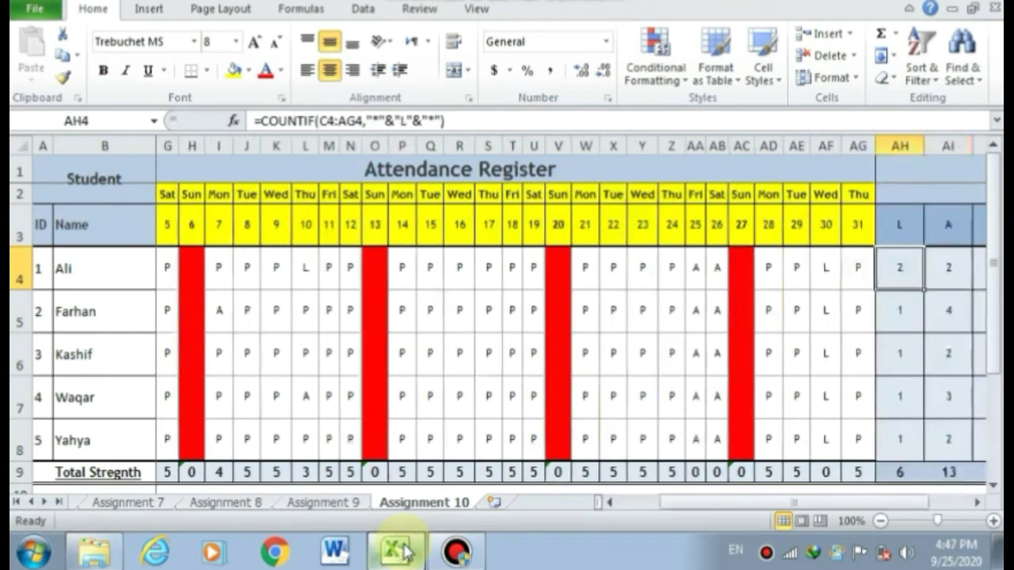
pyautogui.press('Left')
pyautogui.press('Left')
pyautogui.press('Left')
pyautogui.press('Left')
pyautogui.press('Left')
pyautogui.press('Left')
pyautogui.press('Right')
pyautogui.press('Right')
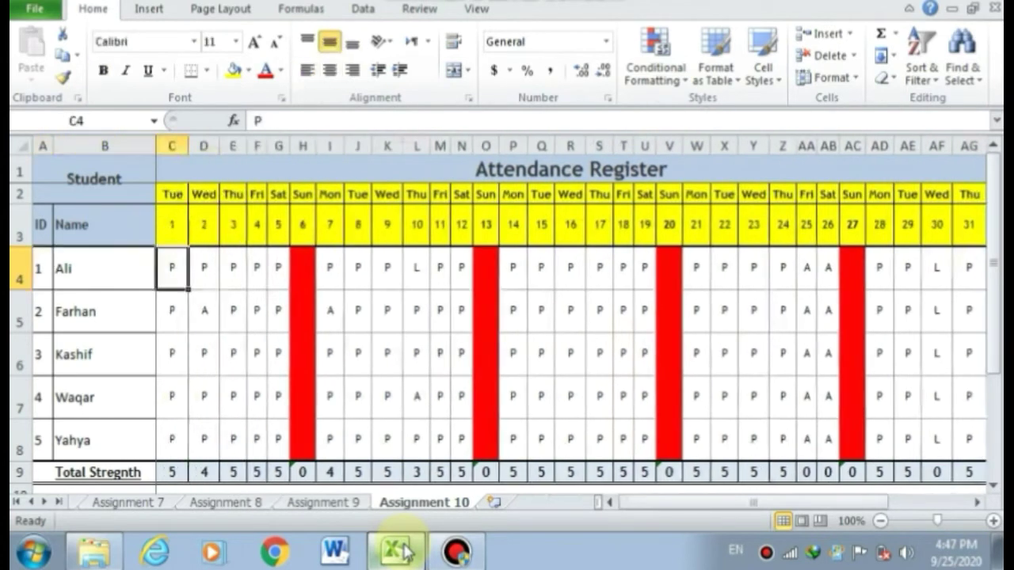
pyautogui.press('Right')
pyautogui.press('Right')
pyautogui.press('Up')
pyautogui.press('Up')
pyautogui.press('Up')
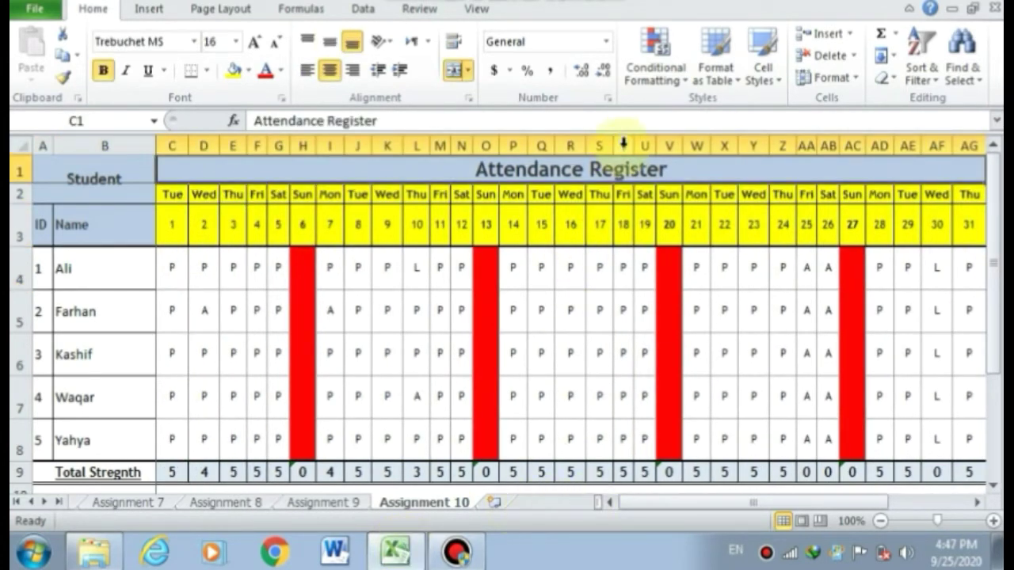
pyautogui.click(448, 224)
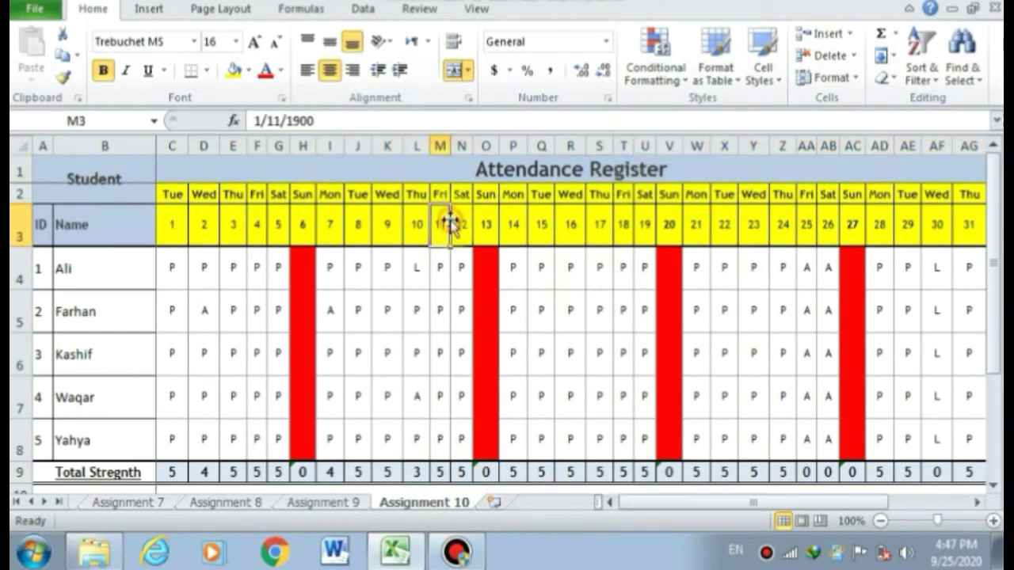
pyautogui.press('Left')
pyautogui.press('Left')
pyautogui.press('Left')
pyautogui.press('Left')
pyautogui.press('Left')
pyautogui.press('Left')
pyautogui.press('Left')
pyautogui.press('Left')
pyautogui.press('Left')
pyautogui.press('Left')
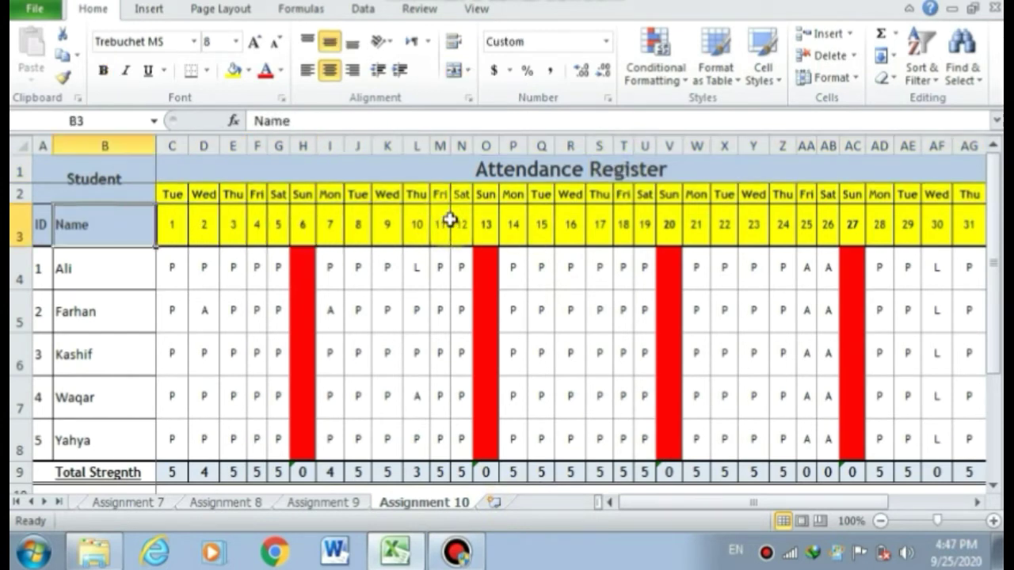
pyautogui.press('Left')
pyautogui.press('Right')
pyautogui.press('Down')
pyautogui.press('Down')
pyautogui.press('Down')
pyautogui.press('Down')
pyautogui.press('Down')
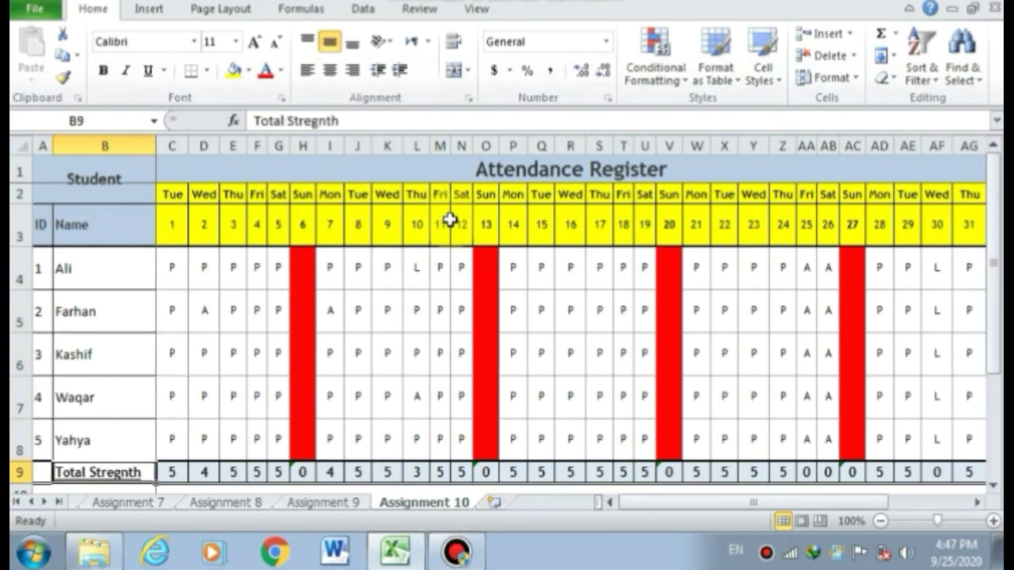
pyautogui.press('Up')
pyautogui.press('Up')
pyautogui.press('Up')
pyautogui.press('Up')
pyautogui.press('Up')
pyautogui.press('Up')
pyautogui.press('Left')
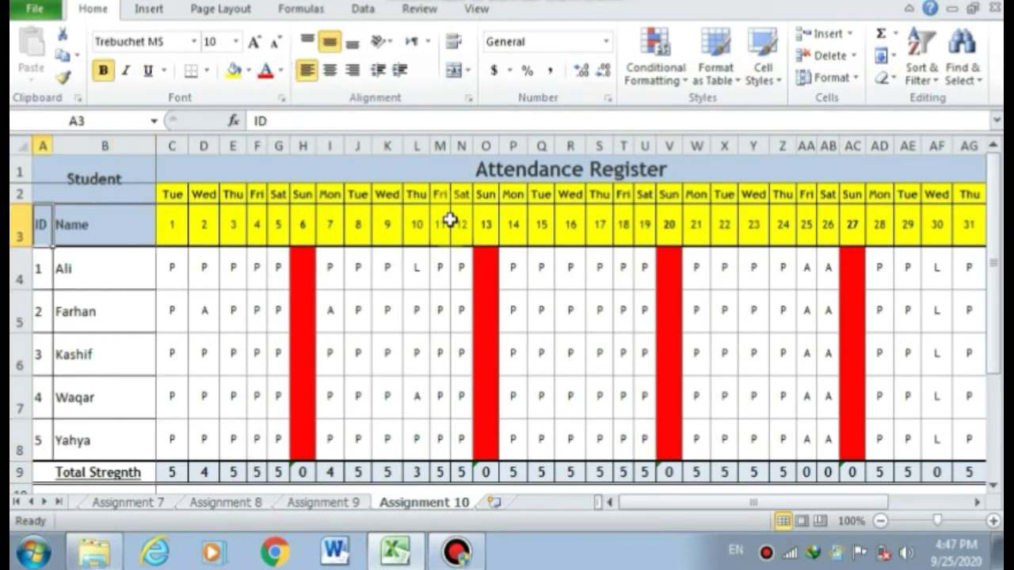
pyautogui.press('Down')
pyautogui.press('Down')
pyautogui.press('Down')
pyautogui.press('Down')
pyautogui.press('Down')
pyautogui.press('Up')
pyautogui.press('Up')
pyautogui.press('Up')
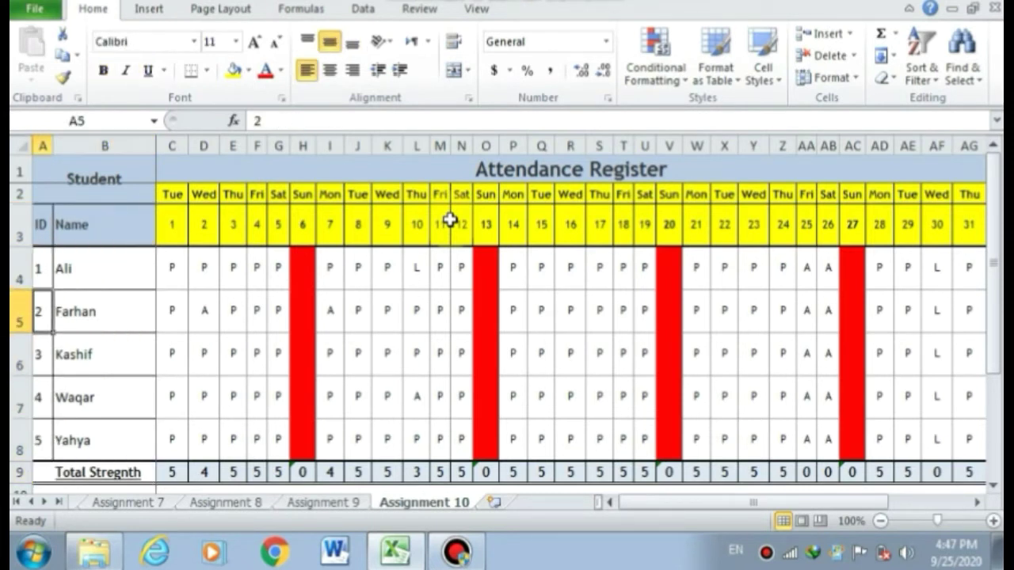
pyautogui.press('Up')
pyautogui.press('Up')
pyautogui.press('Right')
pyautogui.press('Right')
pyautogui.press('Right')
pyautogui.press('Right')
pyautogui.press('Right')
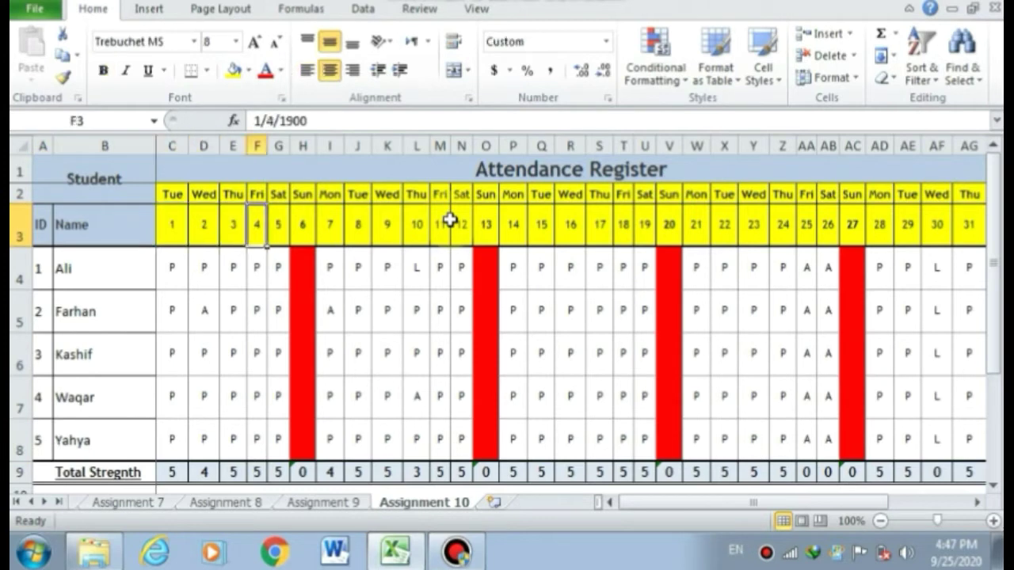
pyautogui.press('Right')
pyautogui.press('Left')
pyautogui.press('Left')
pyautogui.press('Left')
pyautogui.press('Right')
pyautogui.press('Right')
pyautogui.press('Right')
pyautogui.press('Right')
pyautogui.press('Right')
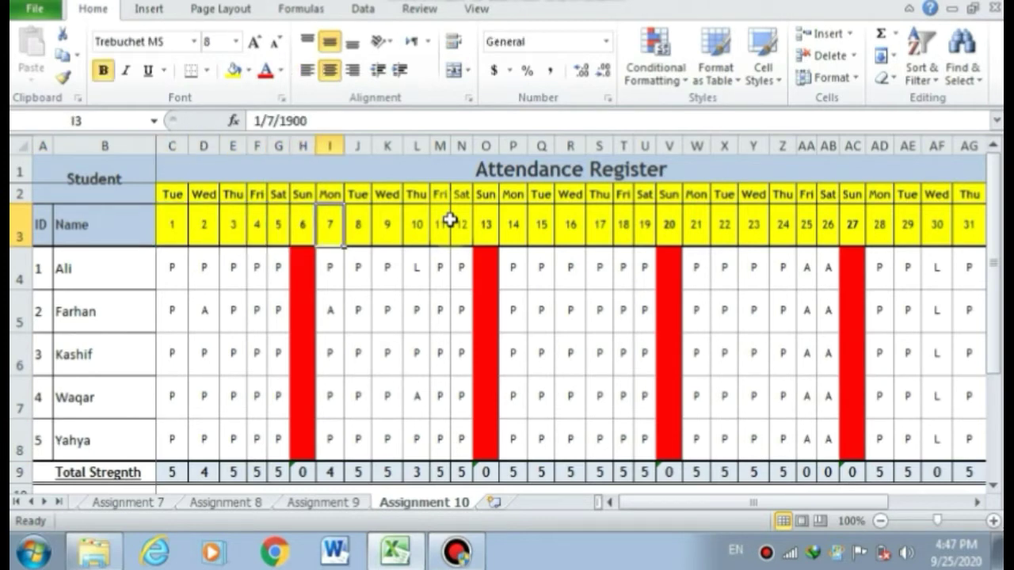
pyautogui.press('Right')
pyautogui.press('Right')
pyautogui.press('Right')
pyautogui.press('Right')
pyautogui.press('Right')
pyautogui.press('Right')
pyautogui.press('Right')
pyautogui.press('Right')
pyautogui.press('Right')
pyautogui.press('Right')
pyautogui.press('Right')
pyautogui.press('Right')
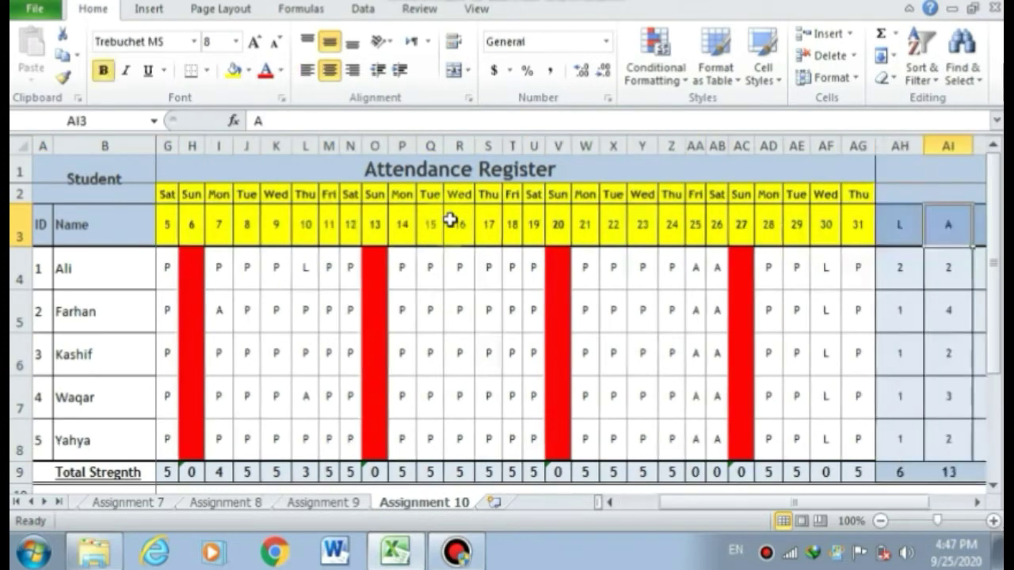
pyautogui.press('Left')
pyautogui.press('Left')
pyautogui.press('Left')
pyautogui.press('Right')
pyautogui.press('Right')
pyautogui.press('Left')
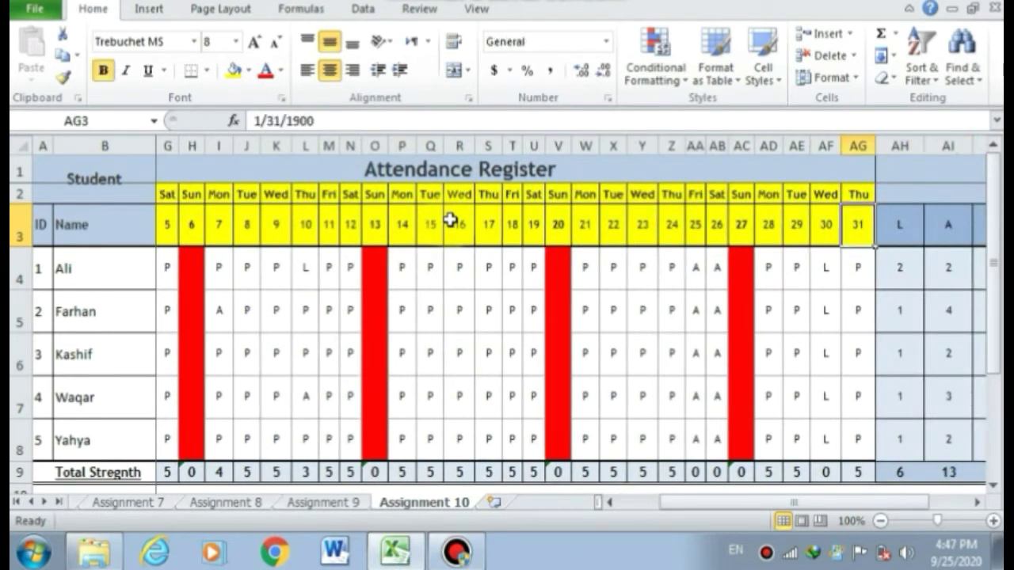
pyautogui.press('Right')
pyautogui.press('Left')
pyautogui.press('Left')
pyautogui.press('Right')
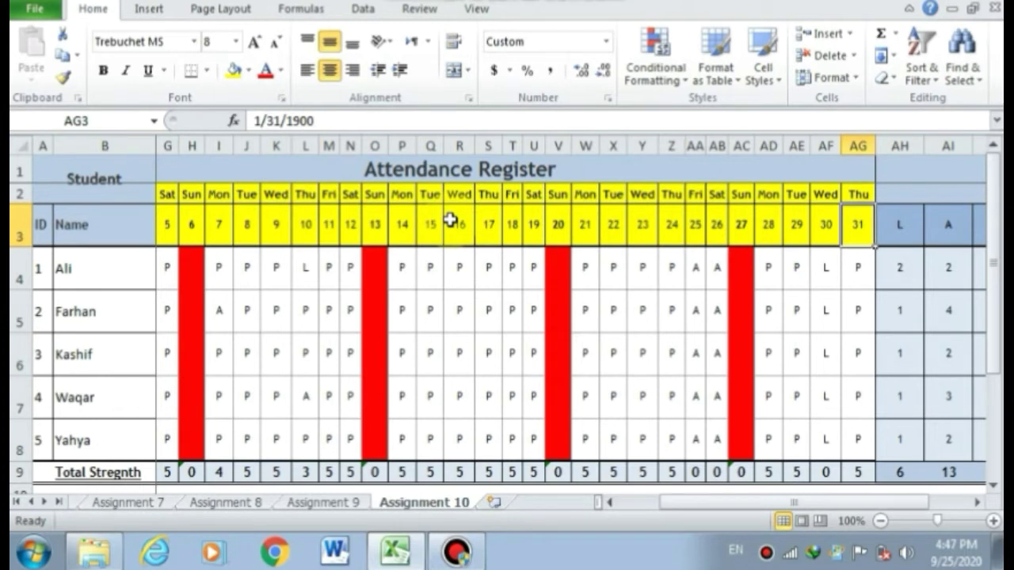
pyautogui.press('Left')
pyautogui.press('Left')
pyautogui.press('Left')
pyautogui.press('Left')
pyautogui.press('Left')
pyautogui.press('Left')
pyautogui.press('Left')
pyautogui.press('Left')
pyautogui.press('Left')
pyautogui.press('Left')
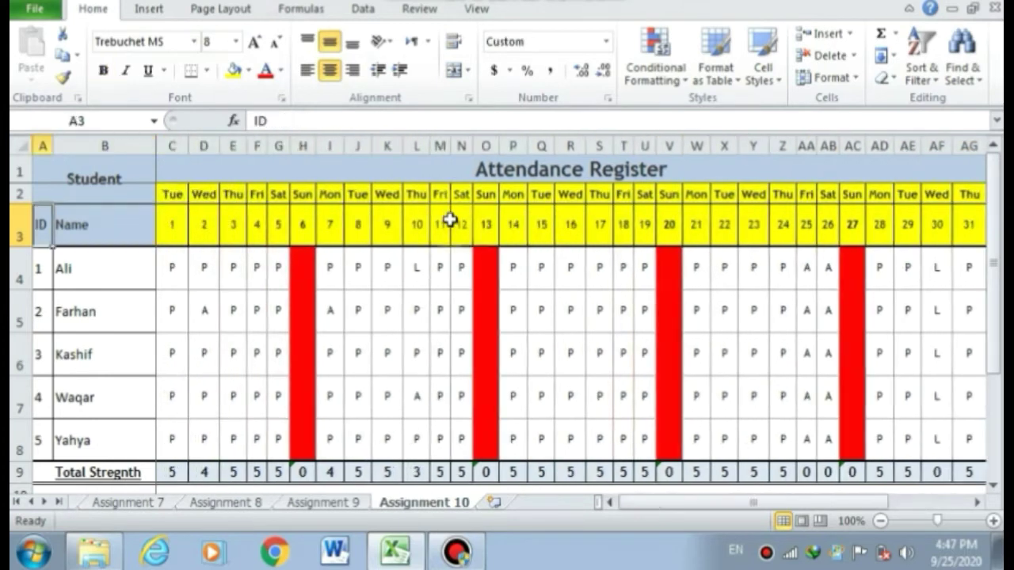
pyautogui.press('Right')
pyautogui.press('Right')
pyautogui.press('Right')
pyautogui.press('Right')
pyautogui.press('Right')
pyautogui.press('Right')
pyautogui.press('Right')
pyautogui.press('Right')
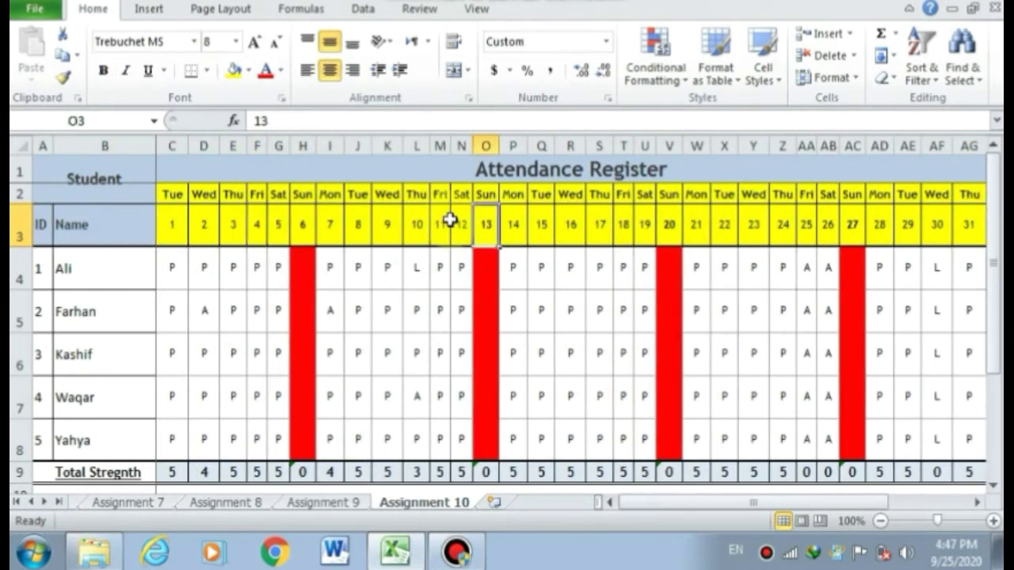
pyautogui.press('Right')
pyautogui.press('Right')
pyautogui.press('Right')
pyautogui.press('Right')
pyautogui.press('Right')
pyautogui.press('Right')
pyautogui.press('Right')
pyautogui.press('Right')
pyautogui.press('Right')
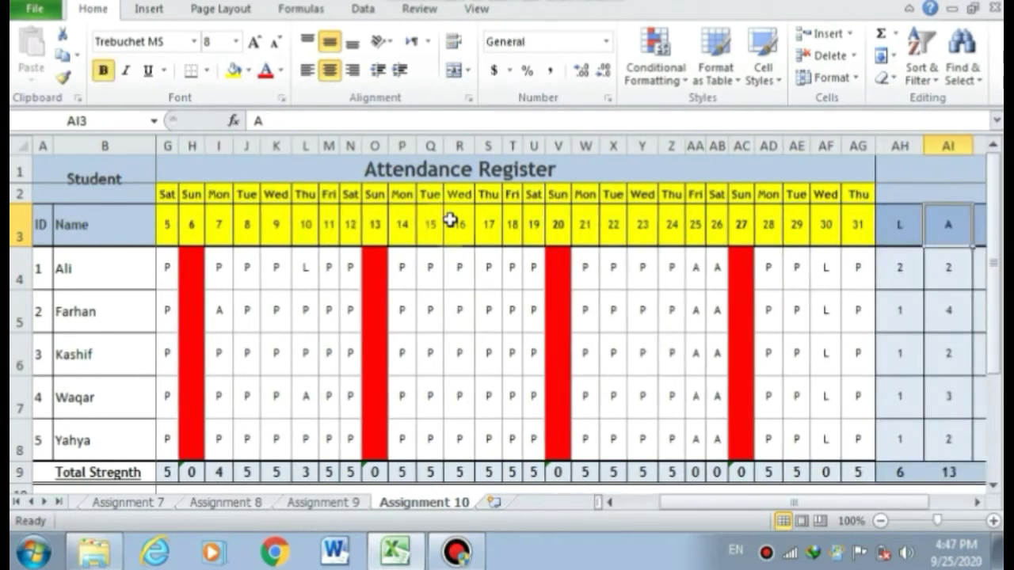
pyautogui.press('Left')
pyautogui.press('Left')
pyautogui.press('Left')
pyautogui.press('Up')
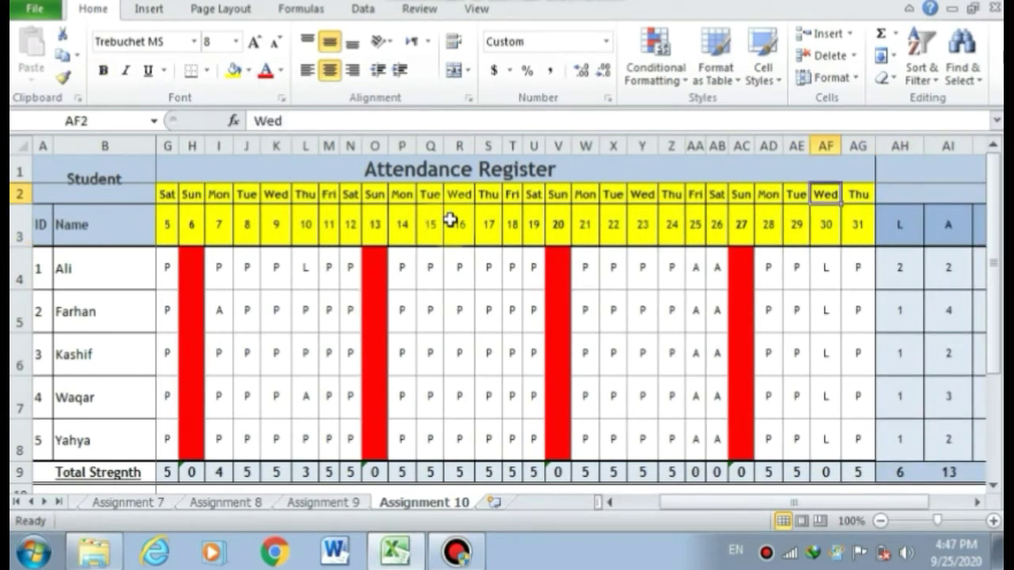
pyautogui.press('Left')
pyautogui.press('Left')
pyautogui.press('Left')
pyautogui.press('Left')
pyautogui.press('Home')
pyautogui.press('Right')
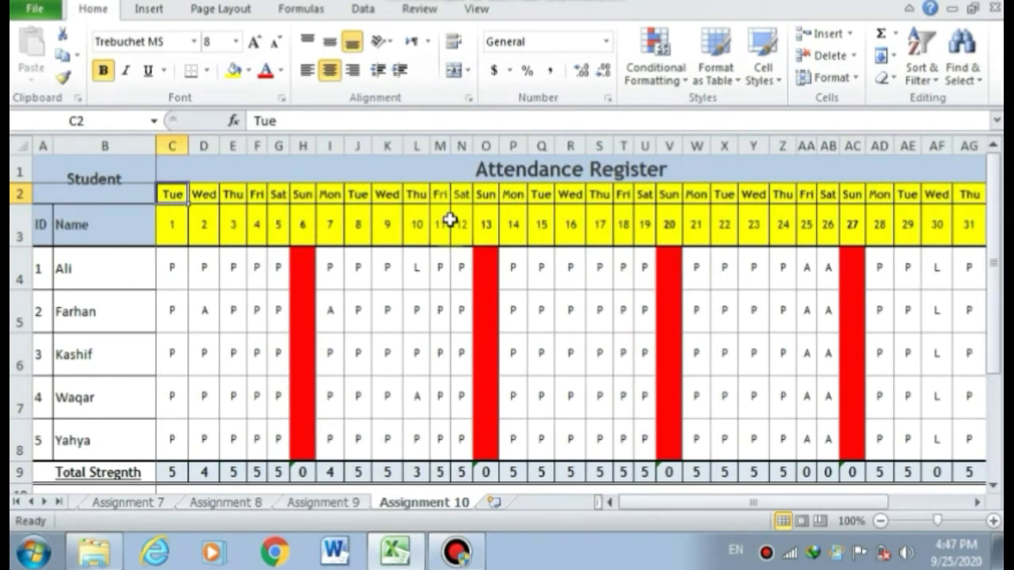
pyautogui.press('Right')
pyautogui.press('Right')
pyautogui.press('Right')
pyautogui.press('Right')
pyautogui.press('Right')
pyautogui.press('Right')
pyautogui.press('Right')
pyautogui.press('Right')
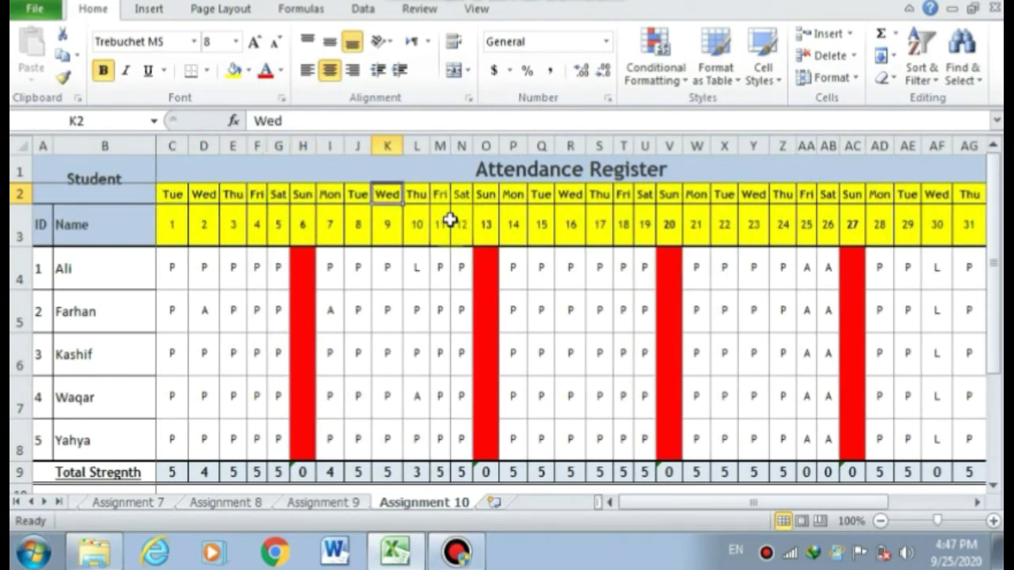
pyautogui.press('Right')
pyautogui.press('Right')
pyautogui.press('Right')
pyautogui.press('Right')
pyautogui.press('Right')
pyautogui.press('Right')
pyautogui.press('Right')
pyautogui.press('Left')
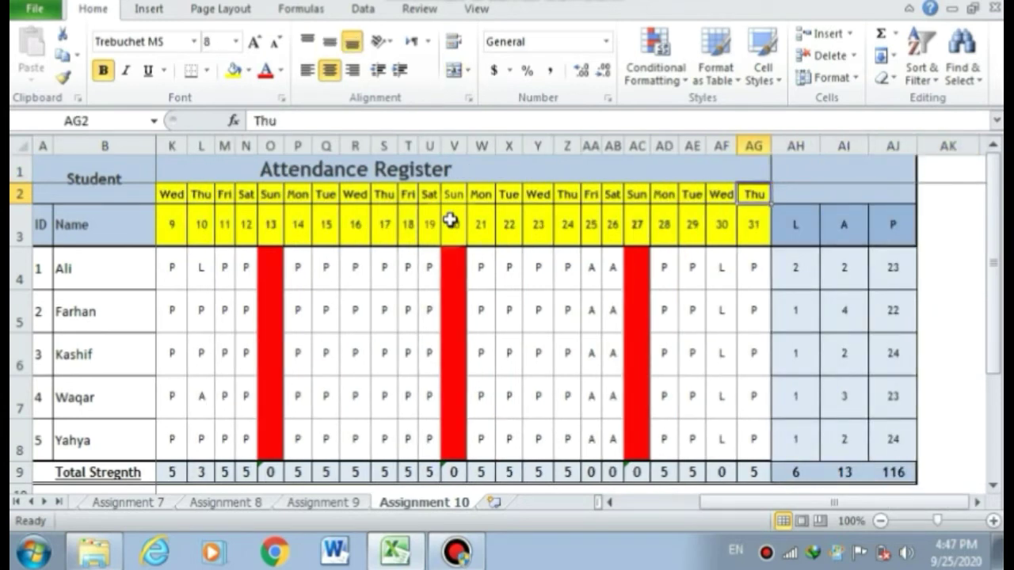
pyautogui.press('Down')
pyautogui.press('Right')
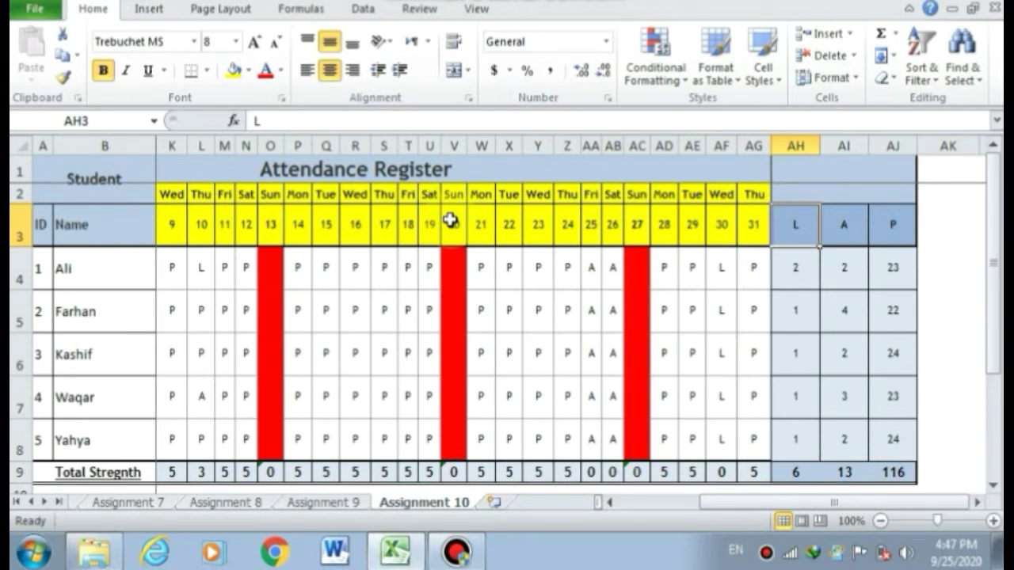
pyautogui.press('Down')
pyautogui.press('Up')
pyautogui.press('Right')
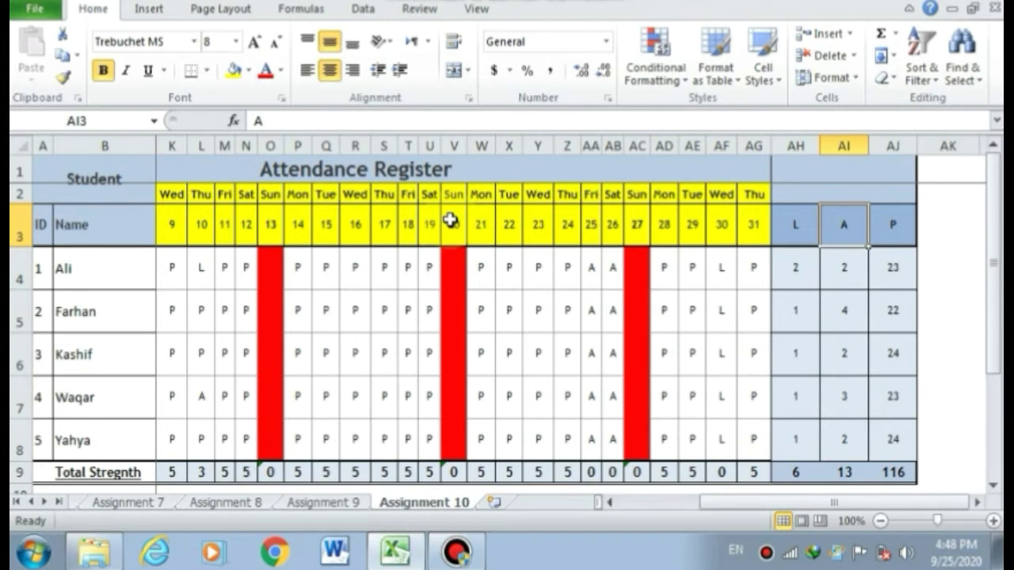
pyautogui.press('Right')
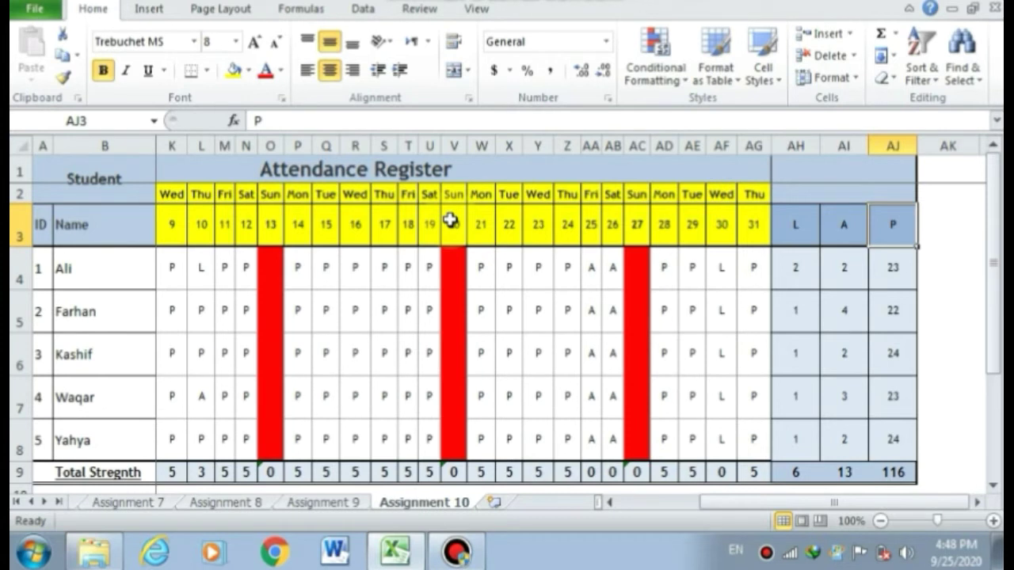
pyautogui.press('Right')
pyautogui.press('Left')
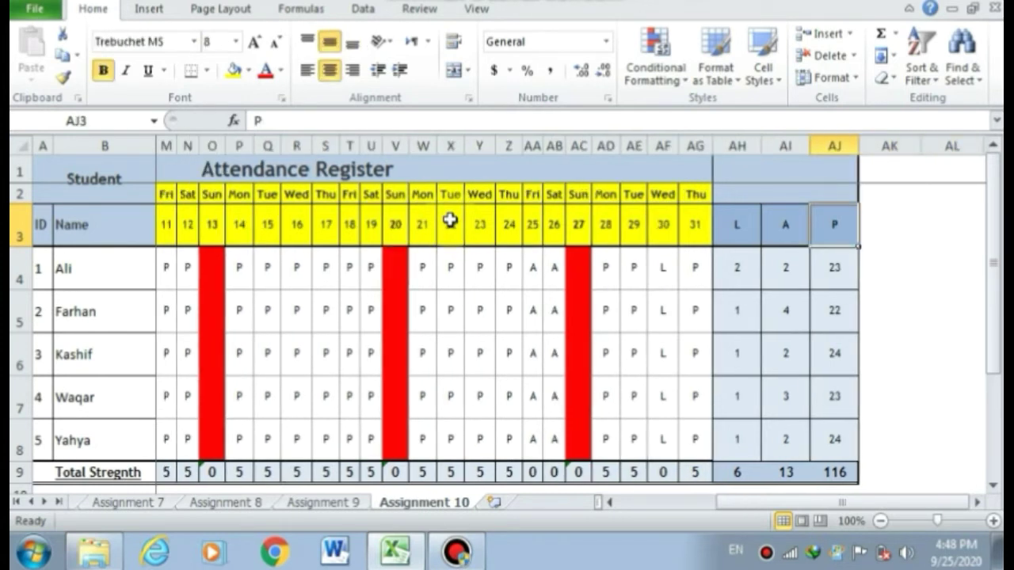
pyautogui.press('Left')
pyautogui.press('Down')
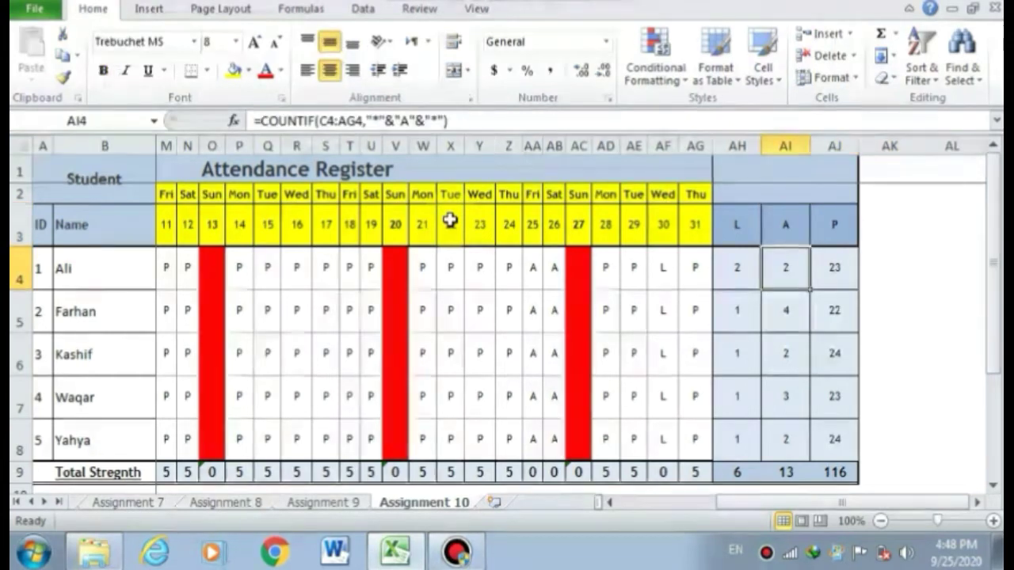
pyautogui.press('Left')
pyautogui.press('Left')
pyautogui.press('Left')
pyautogui.press('Left')
pyautogui.press('Left')
pyautogui.press('Left')
pyautogui.press('Left')
pyautogui.press('Left')
pyautogui.press('Left')
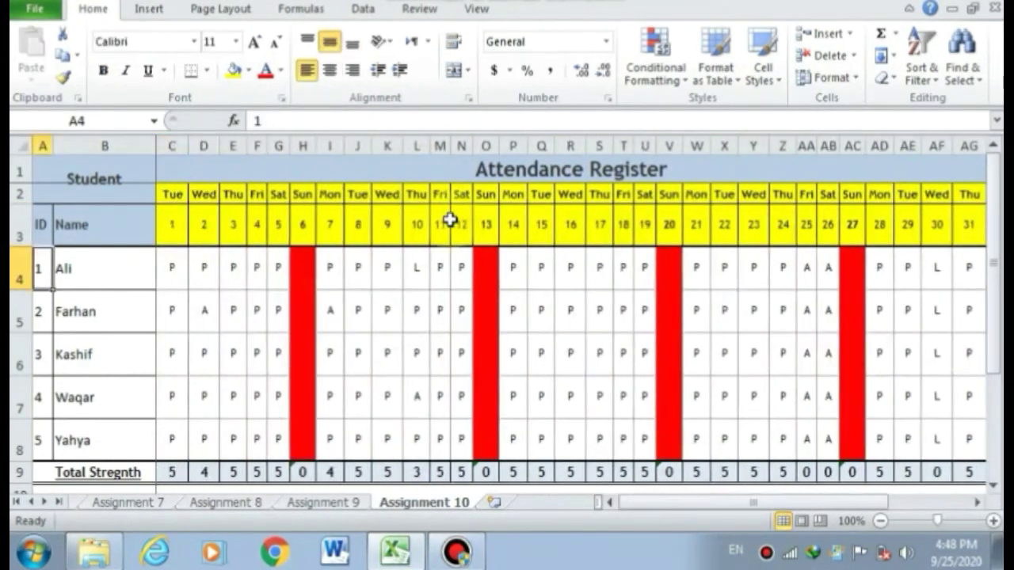
pyautogui.press('Right')
pyautogui.press('Right')
pyautogui.press('Right')
pyautogui.press('Left')
pyautogui.press('Right')
pyautogui.press('Right')
pyautogui.press('Right')
pyautogui.press('Right')
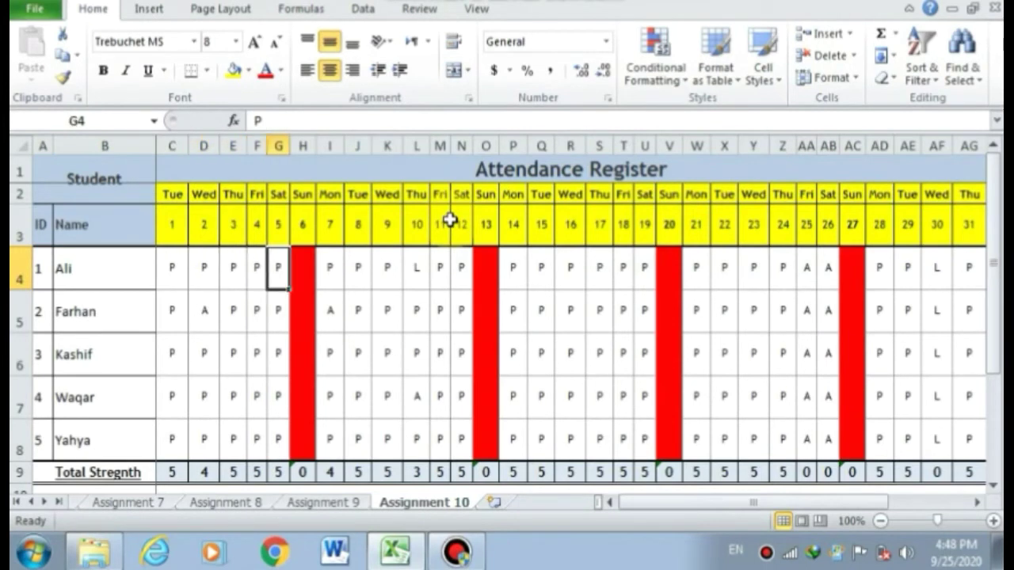
pyautogui.press('Right')
pyautogui.press('Right')
pyautogui.press('Right')
pyautogui.press('Right')
pyautogui.press('Right')
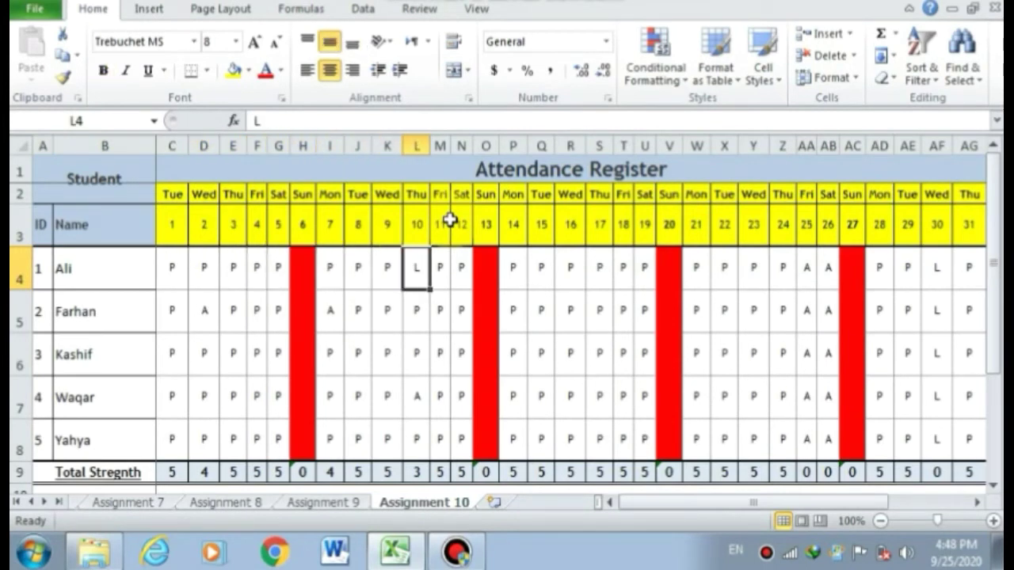
pyautogui.press('Right')
pyautogui.press('Right')
pyautogui.press('Right')
pyautogui.press('Right')
pyautogui.press('Right')
pyautogui.press('Right')
pyautogui.press('Right')
pyautogui.press('Right')
pyautogui.press('Right')
pyautogui.press('Right')
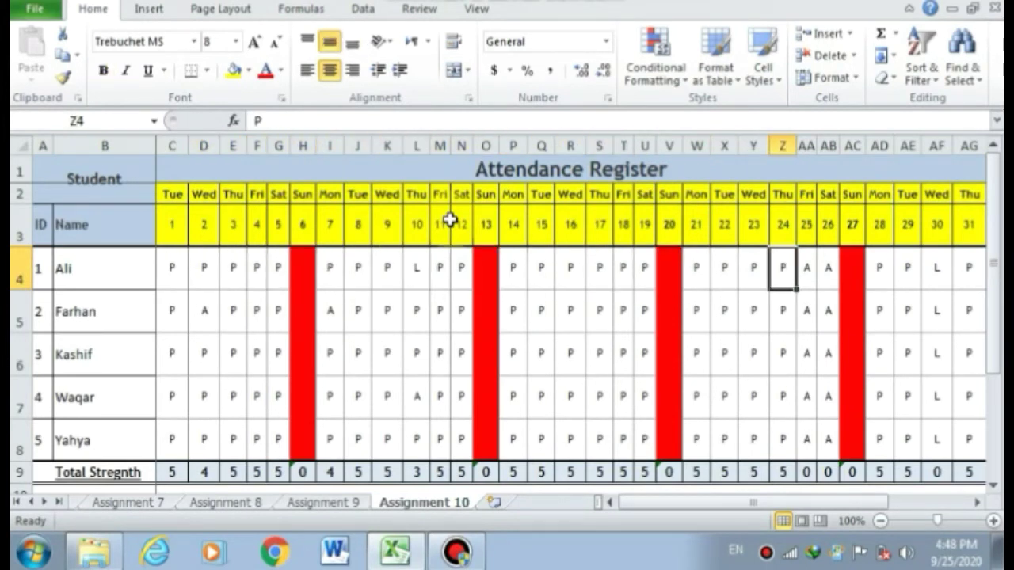
pyautogui.press('Right')
pyautogui.press('Right')
pyautogui.press('Right')
pyautogui.press('Right')
pyautogui.press('Right')
pyautogui.press('Right')
pyautogui.press('Right')
pyautogui.press('Right')
pyautogui.press('Right')
pyautogui.press('Right')
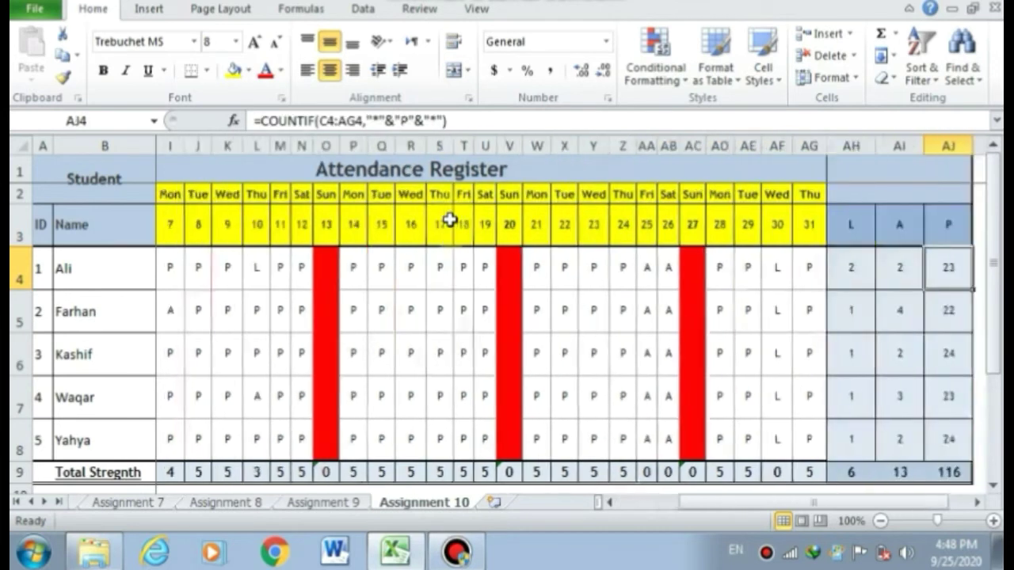
pyautogui.press('Right')
pyautogui.press('Right')
pyautogui.press('Left')
pyautogui.press('Left')
pyautogui.press('Left')
pyautogui.press('Left')
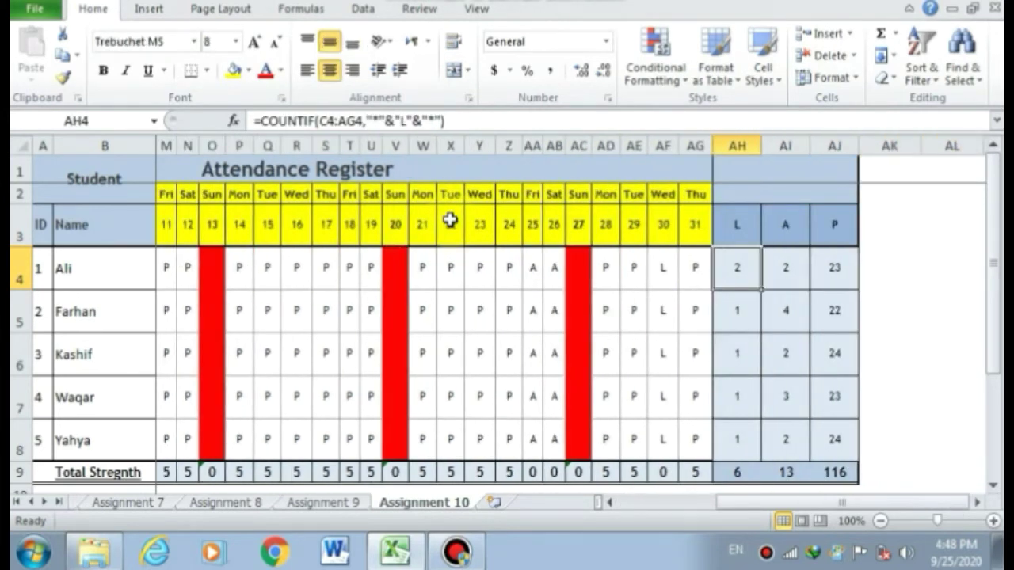
pyautogui.press('Right')
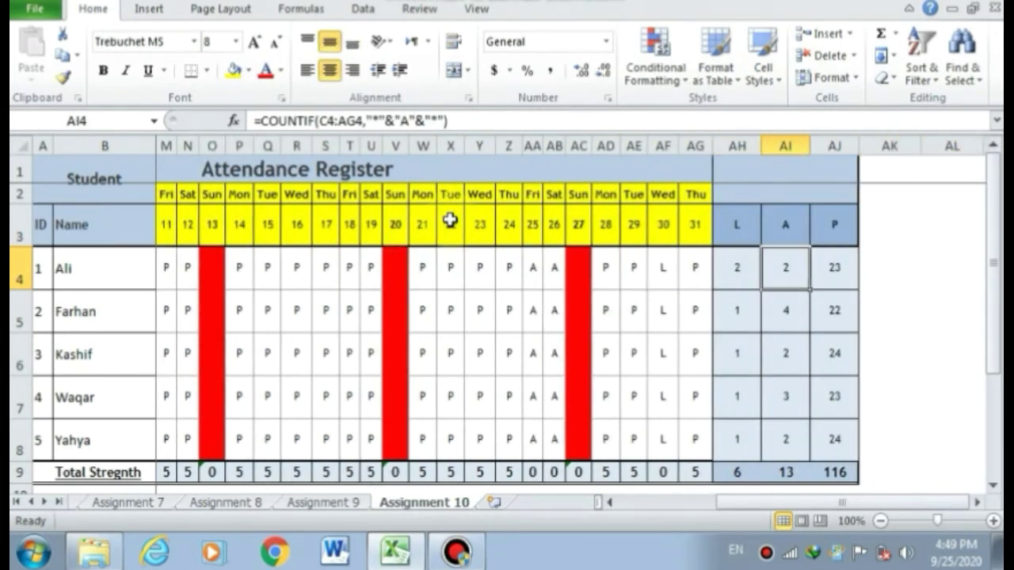
pyautogui.press('Right')
pyautogui.press('Right')
pyautogui.press('Right')
pyautogui.press('Right')
pyautogui.press('Right')
pyautogui.press('Right')
pyautogui.press('Left')
pyautogui.press('Left')
pyautogui.press('Left')
pyautogui.press('Left')
pyautogui.press('Left')
pyautogui.press('Left')
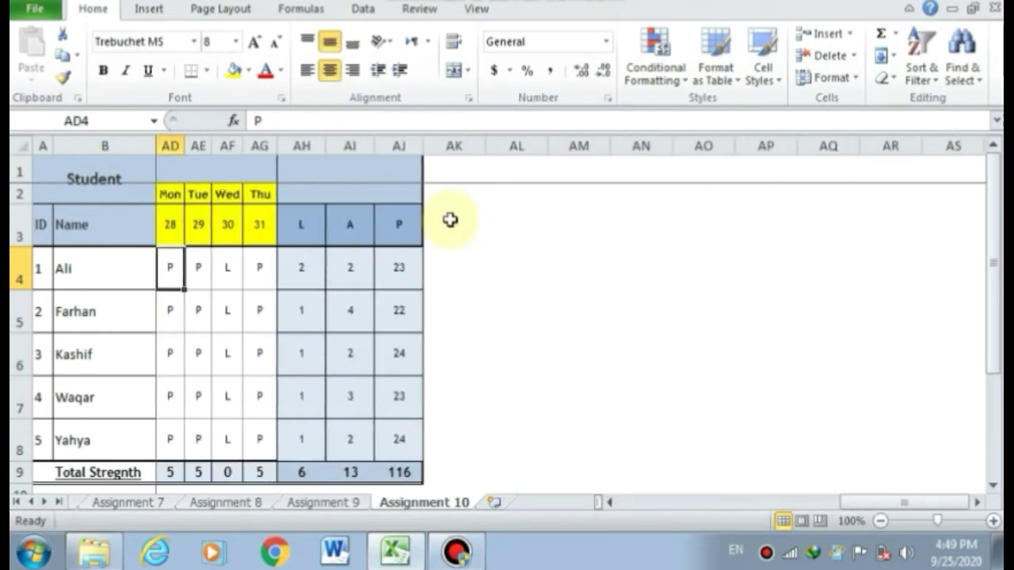
pyautogui.press('Right')
pyautogui.press('Right')
pyautogui.press('Right')
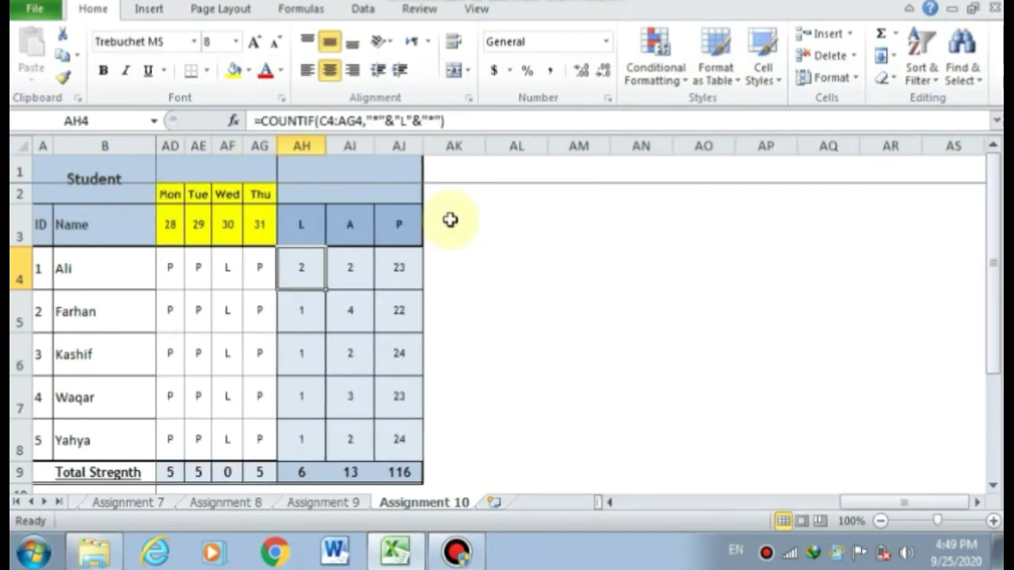
pyautogui.press('Right')
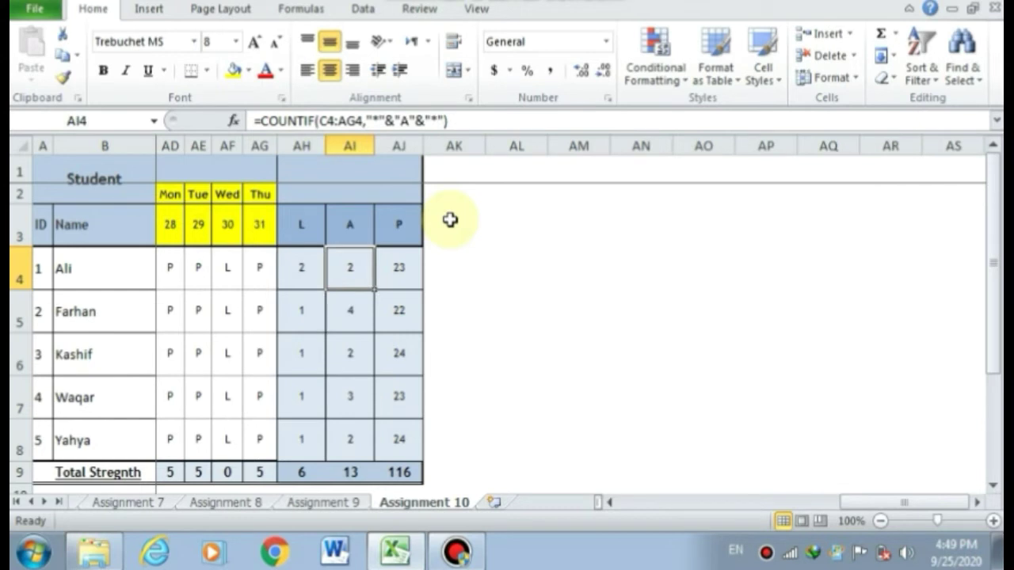
pyautogui.press('Right')
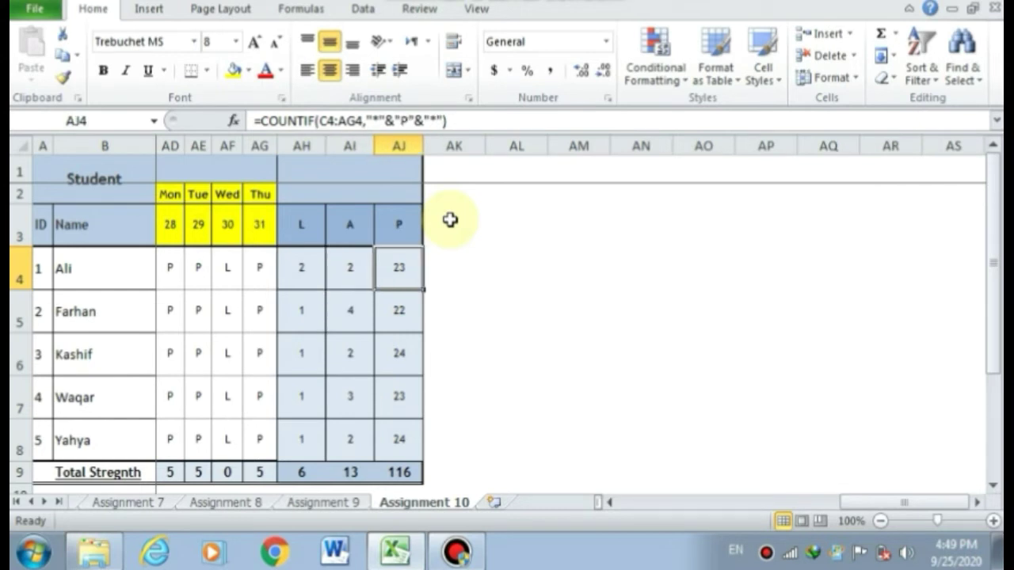
pyautogui.press('Left')
pyautogui.press('Left')
pyautogui.press('Left')
pyautogui.press('Left')
pyautogui.press('Left')
pyautogui.press('Left')
pyautogui.press('Left')
pyautogui.press('Down')
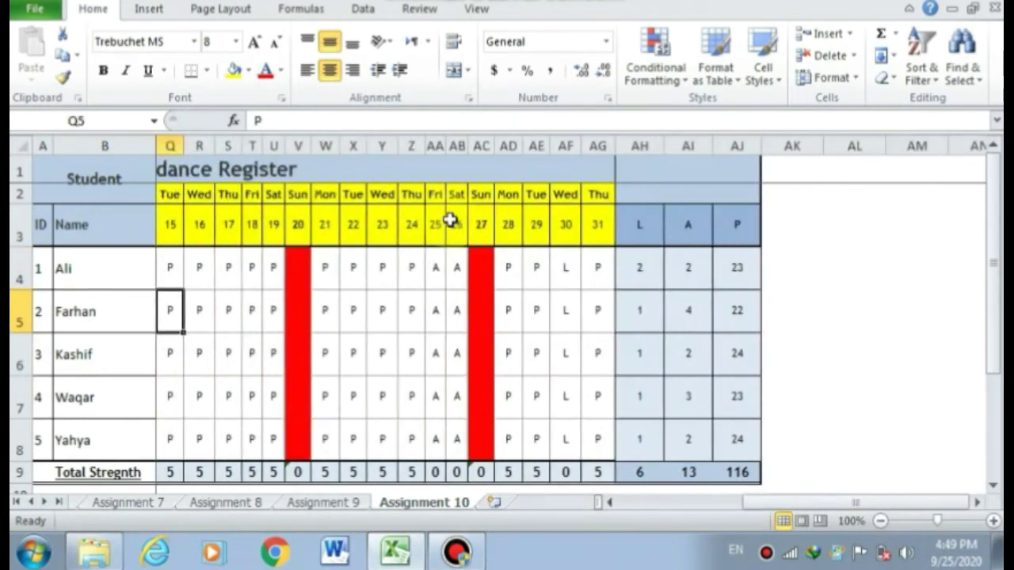
pyautogui.press('Left')
pyautogui.press('Right')
pyautogui.press('Right')
pyautogui.press('Right')
pyautogui.press('Right')
pyautogui.press('Right')
pyautogui.press('Right')
pyautogui.press('Right')
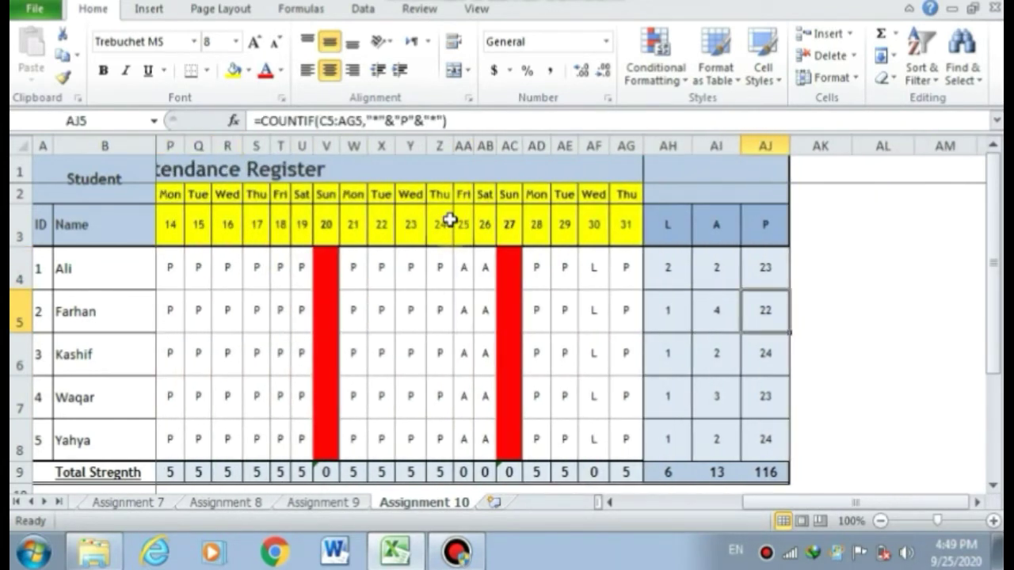
pyautogui.press('Left')
pyautogui.press('Left')
pyautogui.press('Right')
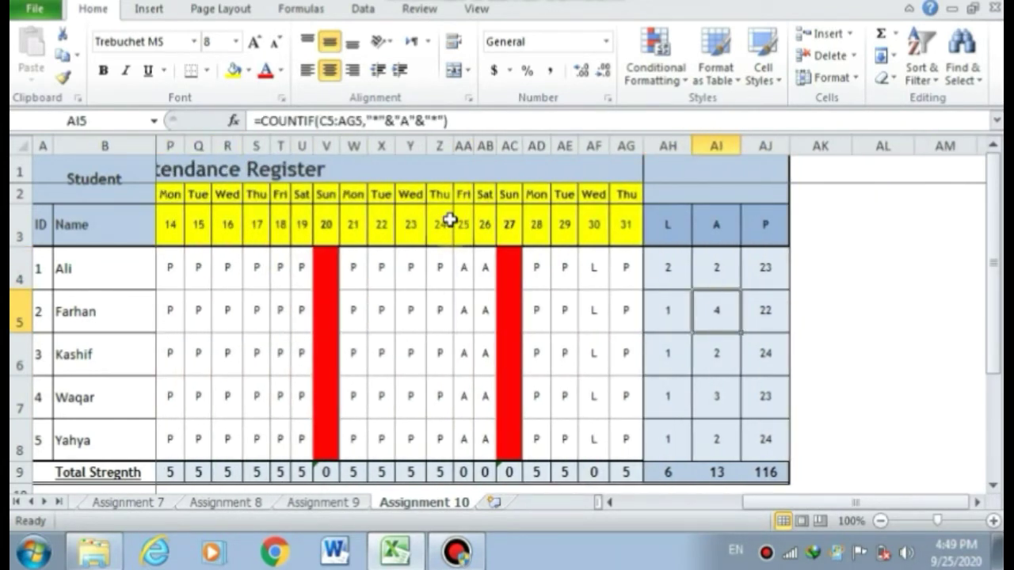
pyautogui.press('Left')
pyautogui.press('Right')
pyautogui.press('Right')
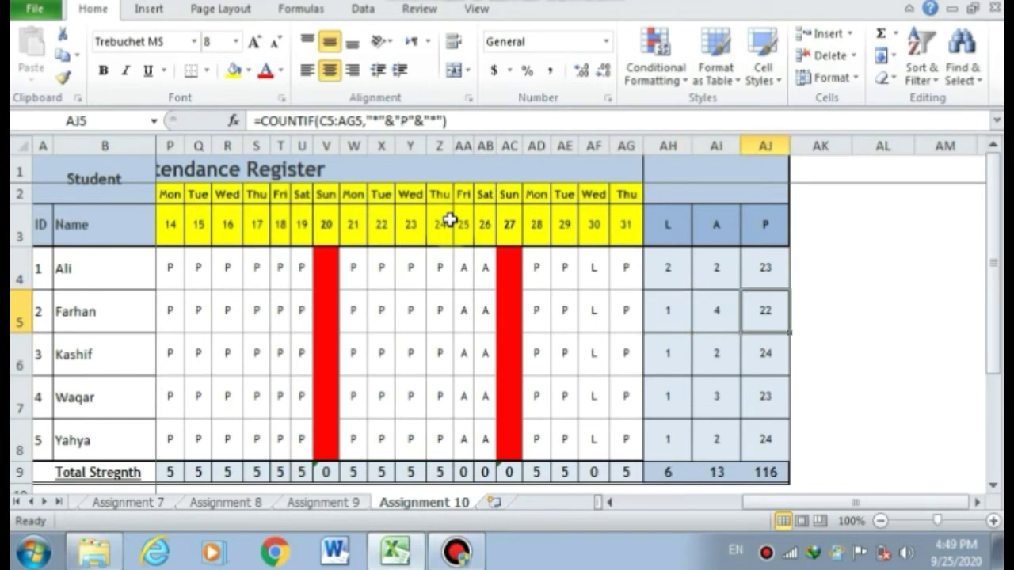
pyautogui.press('Down')
pyautogui.press('Down')
pyautogui.press('Up')
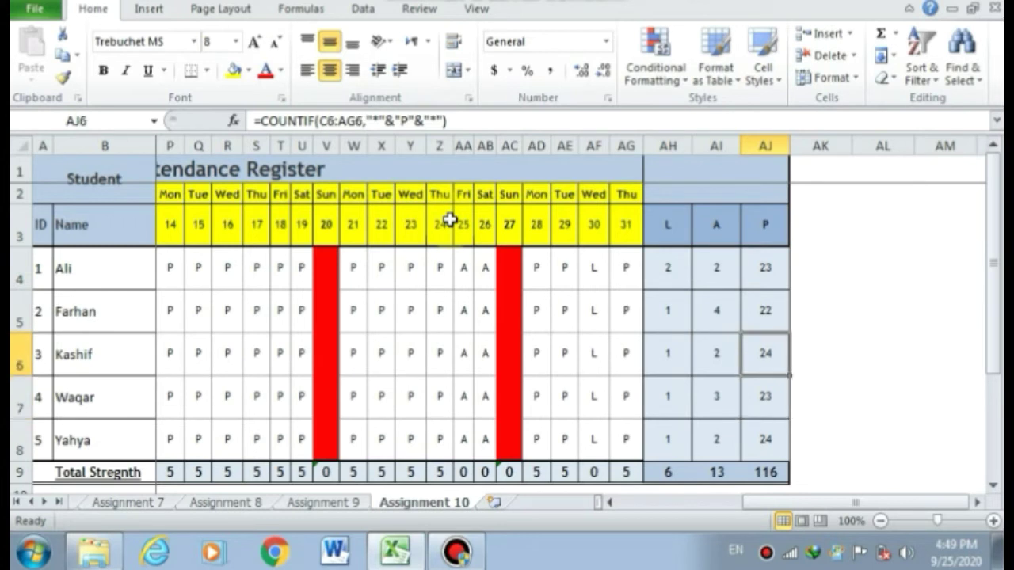
pyautogui.press('Left')
pyautogui.press('Left')
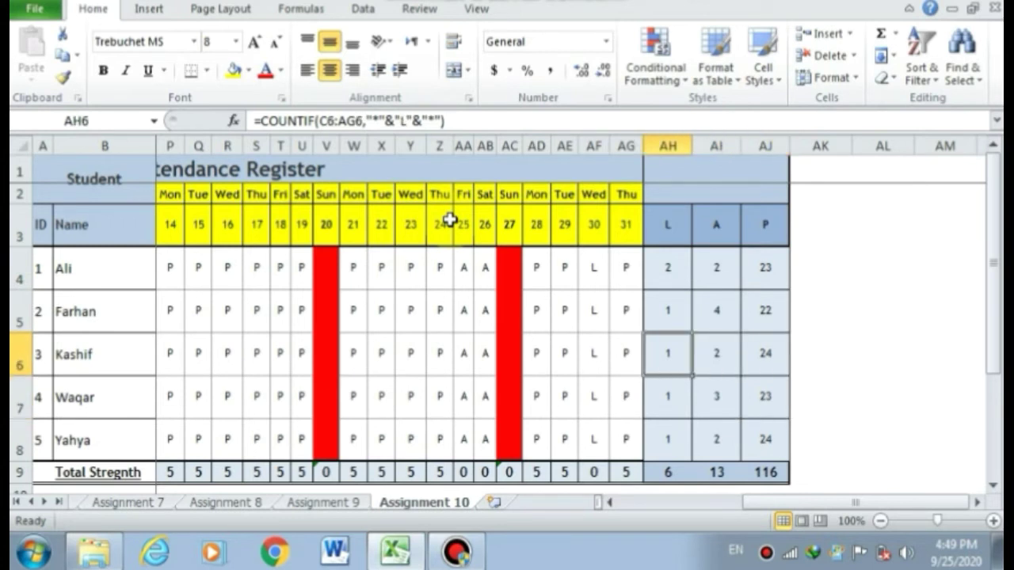
pyautogui.press('Right')
pyautogui.press('Right')
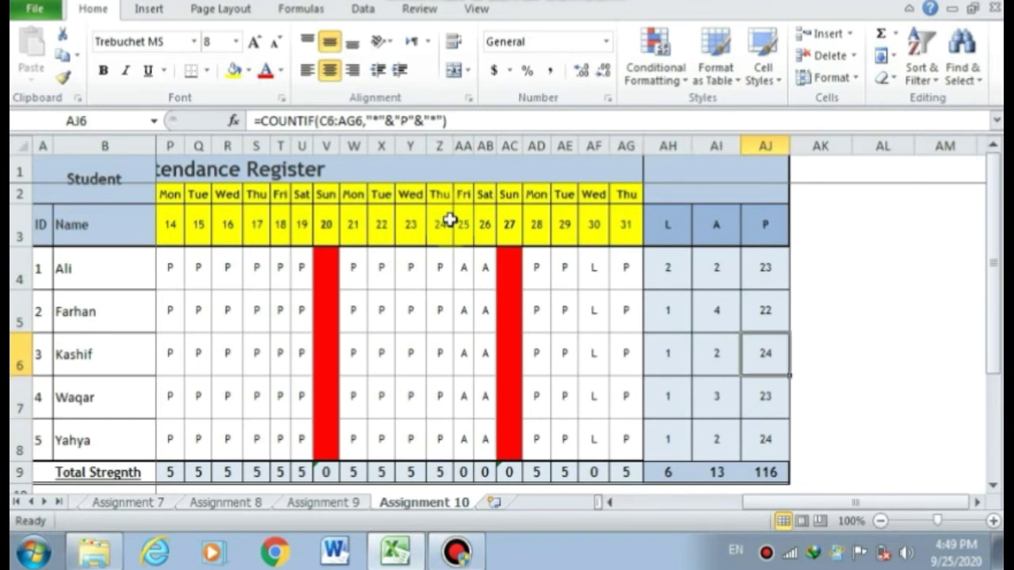
pyautogui.press('Down')
pyautogui.press('Down')
pyautogui.press('Down')
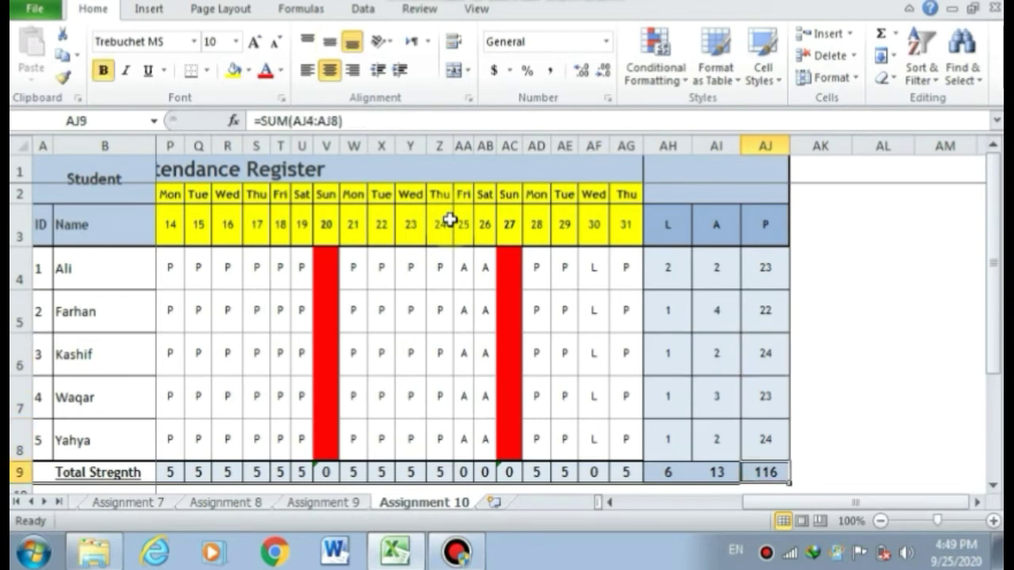
pyautogui.press('Left')
pyautogui.press('Left')
pyautogui.press('Left')
pyautogui.press('Left')
pyautogui.press('Left')
pyautogui.press('Left')
pyautogui.press('Left')
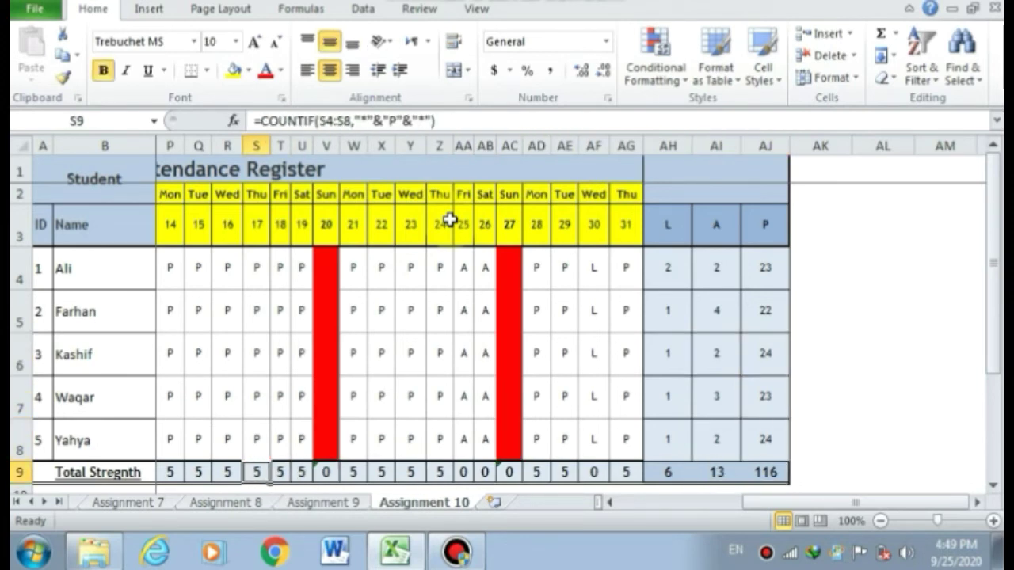
pyautogui.press('Left')
pyautogui.press('Home')
pyautogui.press('Right')
pyautogui.press('Right')
pyautogui.press('Right')
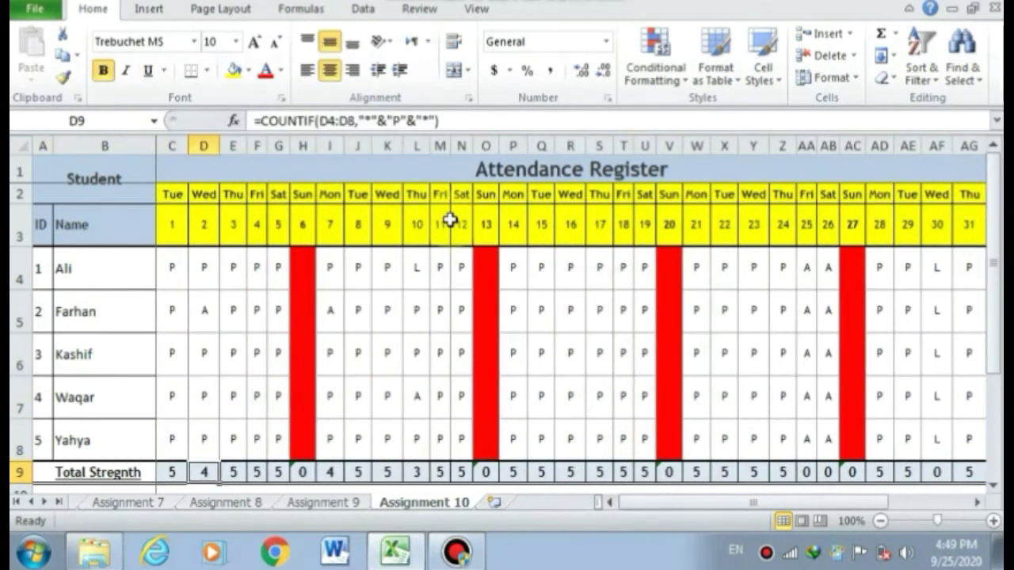
pyautogui.press('Left')
pyautogui.press('Up')
pyautogui.press('Up')
pyautogui.press('Up')
pyautogui.press('Up')
pyautogui.press('Up')
pyautogui.press('Down')
pyautogui.press('Down')
pyautogui.press('Down')
pyautogui.press('Down')
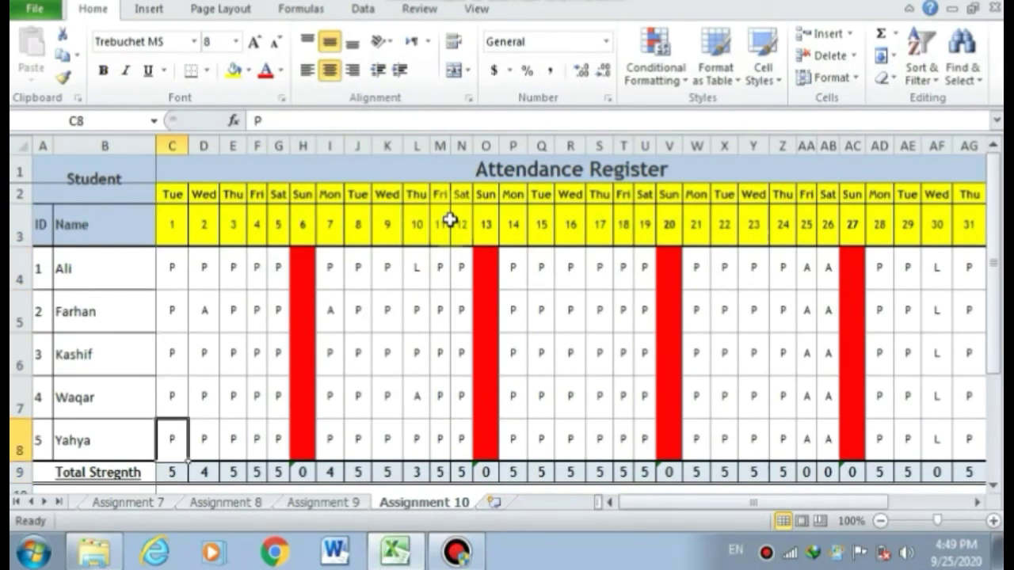
pyautogui.press('Home')
pyautogui.press('Up')
pyautogui.press('Up')
pyautogui.press('Up')
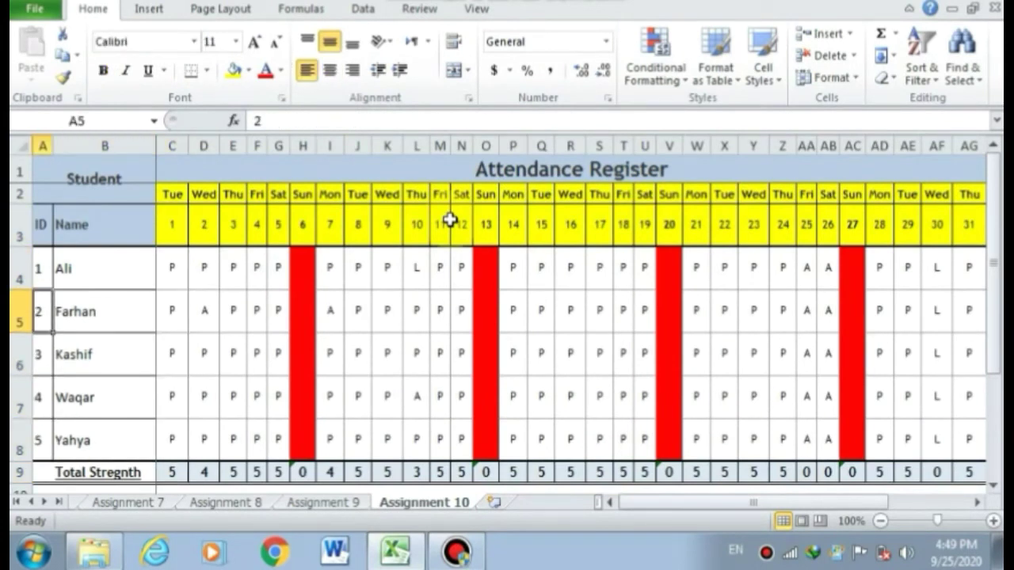
pyautogui.press('Up')
pyautogui.press('Up')
pyautogui.press('Down')
pyautogui.press('Down')
pyautogui.press('Down')
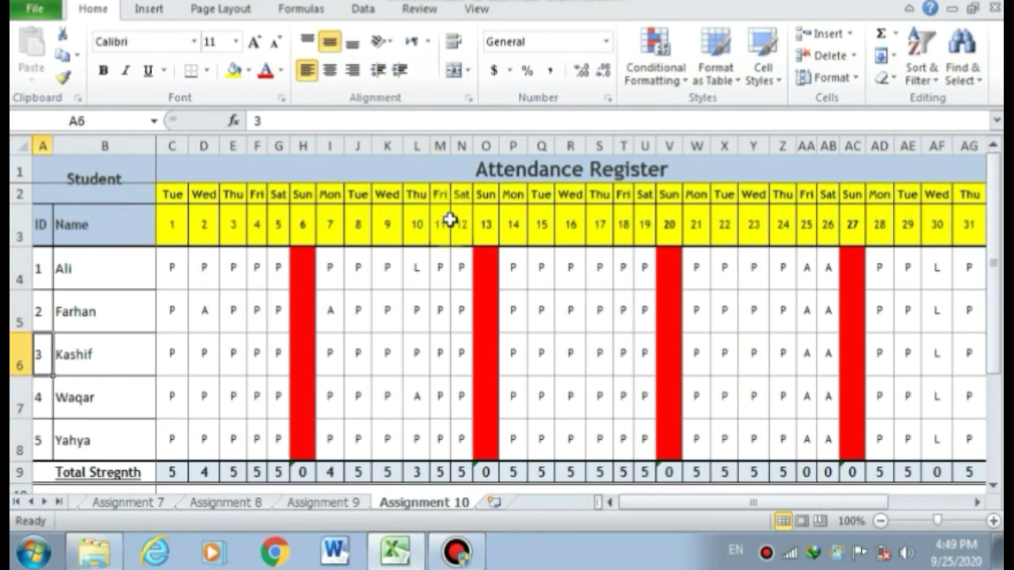
pyautogui.press('Down')
pyautogui.press('Down')
pyautogui.press('Right')
pyautogui.press('Right')
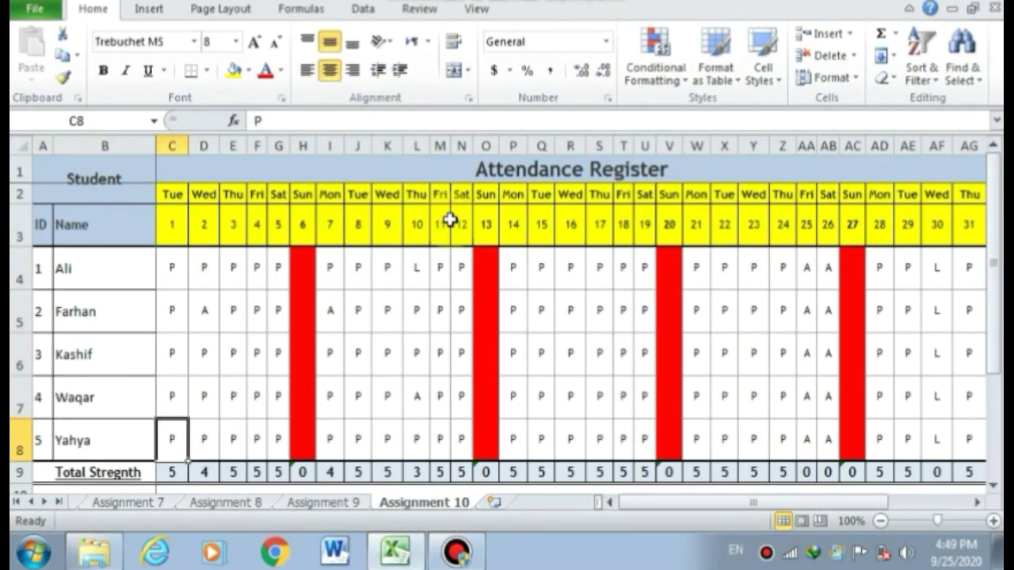
pyautogui.press('Down')
pyautogui.press('Up')
pyautogui.press('Up')
pyautogui.press('Up')
pyautogui.press('Up')
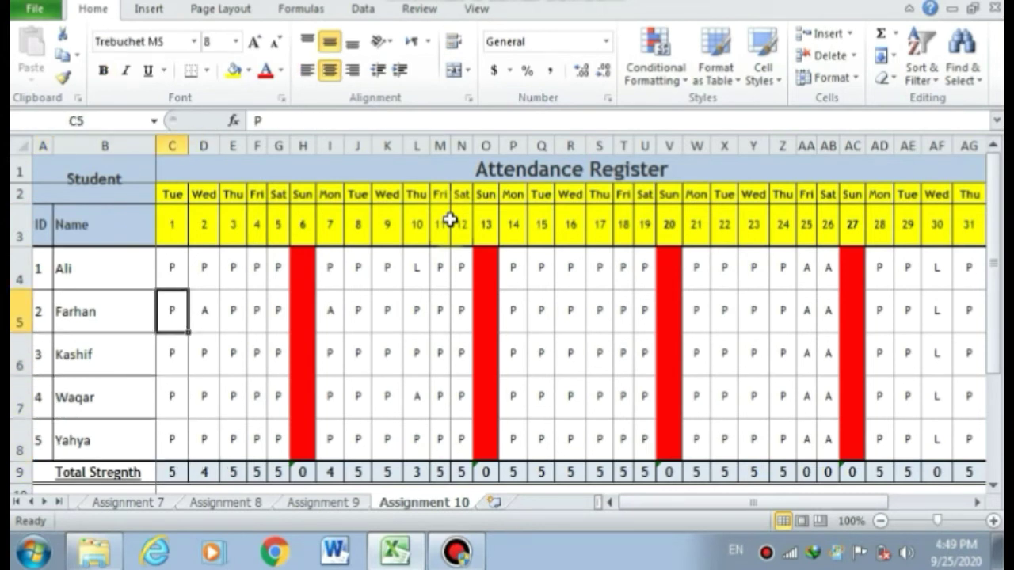
pyautogui.press('Up')
pyautogui.press('Down')
pyautogui.press('Down')
pyautogui.press('Down')
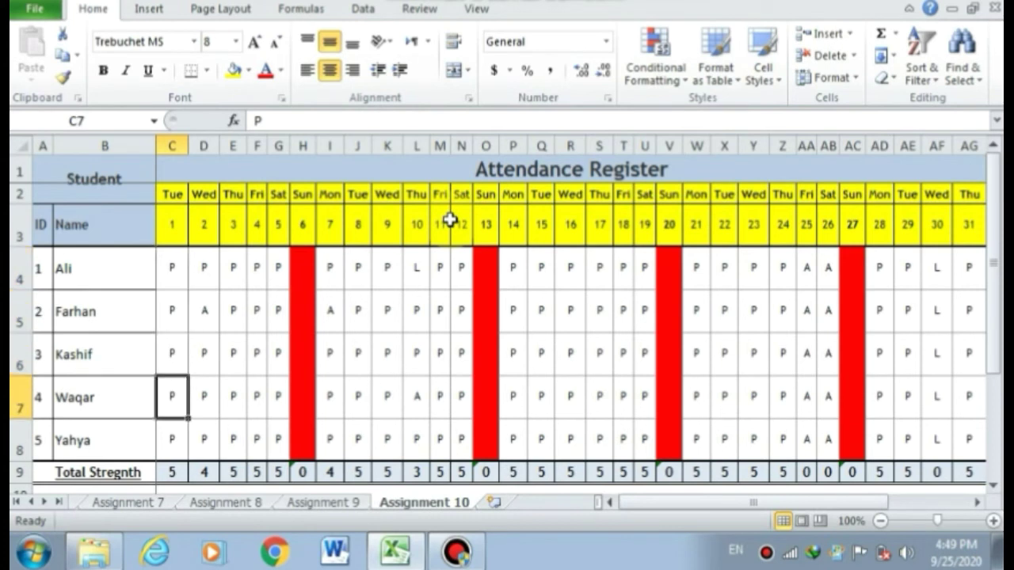
pyautogui.press('Down')
pyautogui.press('Down')
pyautogui.press('Left')
pyautogui.press('Right')
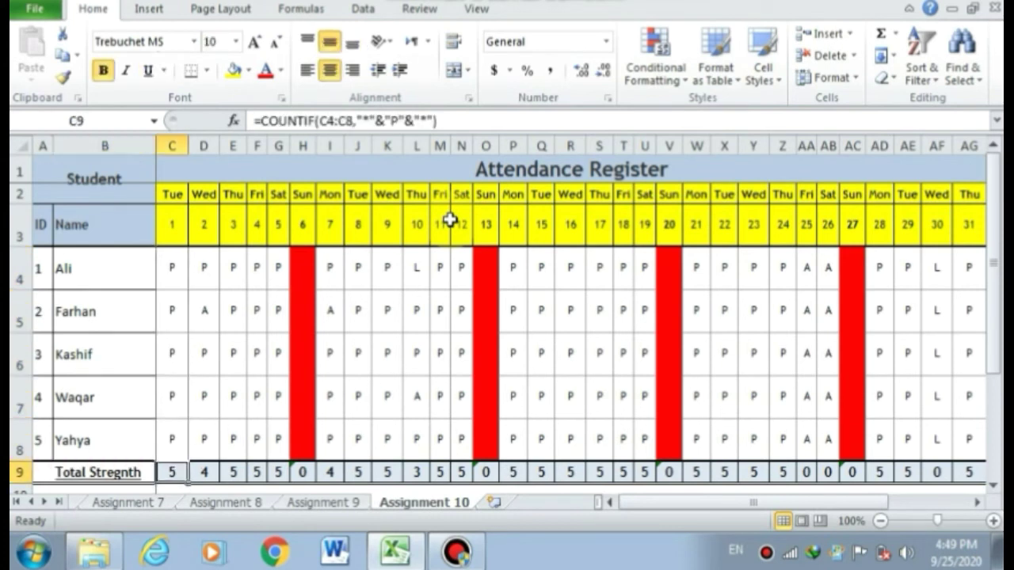
pyautogui.press('Right')
pyautogui.press('Right')
pyautogui.press('Left')
pyautogui.press('Left')
pyautogui.press('Right')
pyautogui.press('Right')
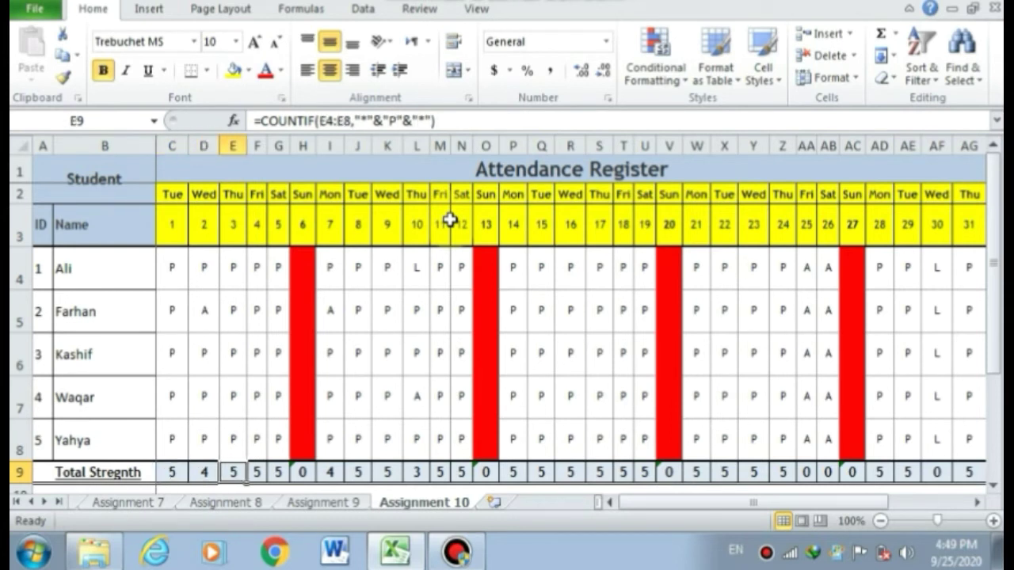
pyautogui.press('Right')
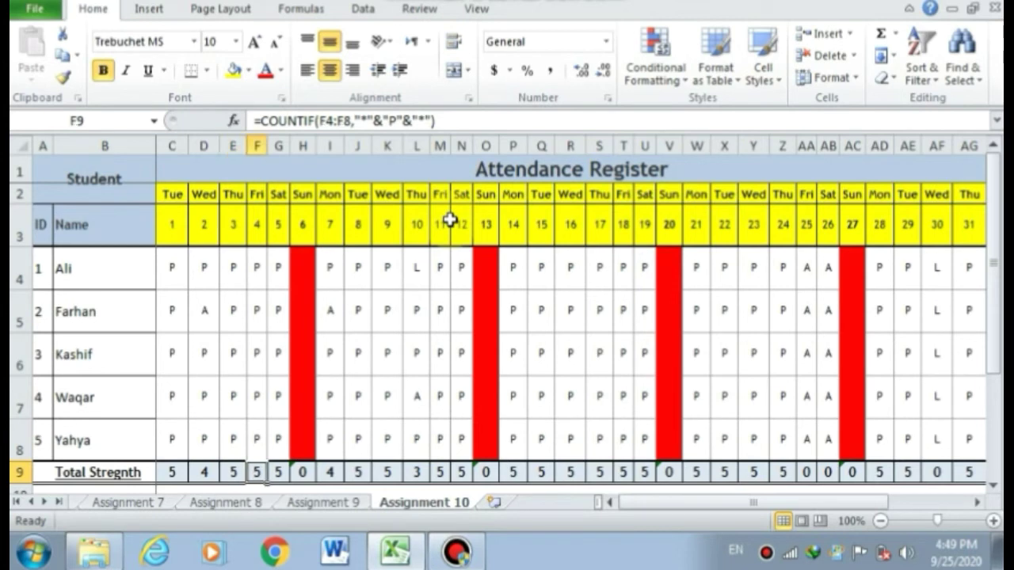
pyautogui.press('Right')
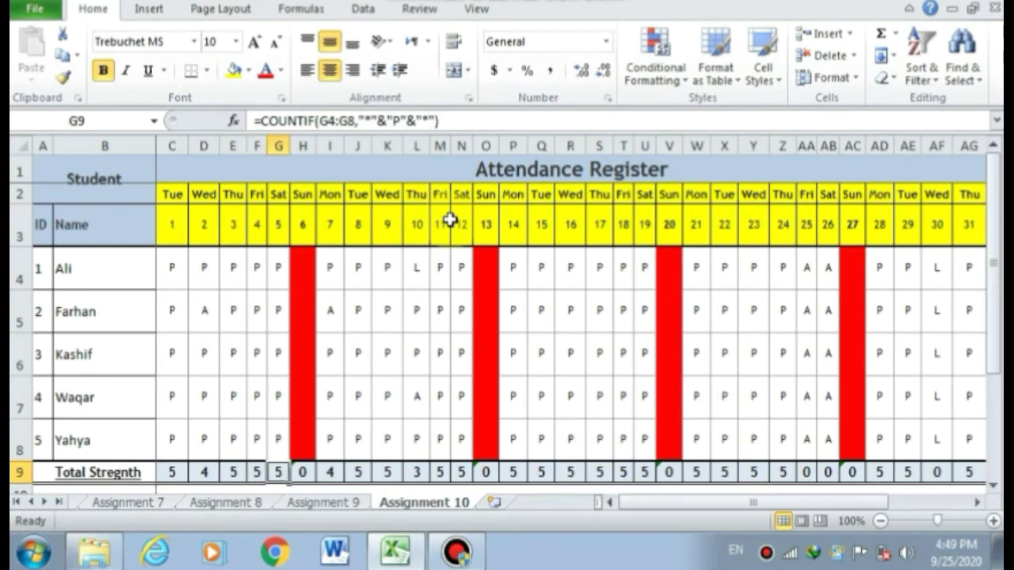
pyautogui.press('Right')
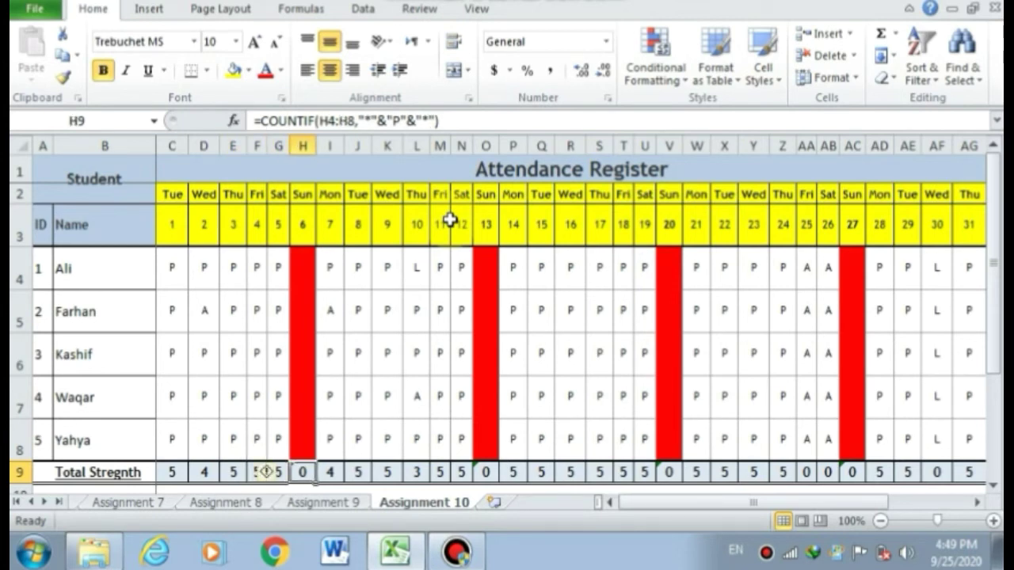
pyautogui.press('Right')
pyautogui.press('Right')
pyautogui.press('Right')
pyautogui.press('Right')
pyautogui.press('Right')
pyautogui.press('Right')
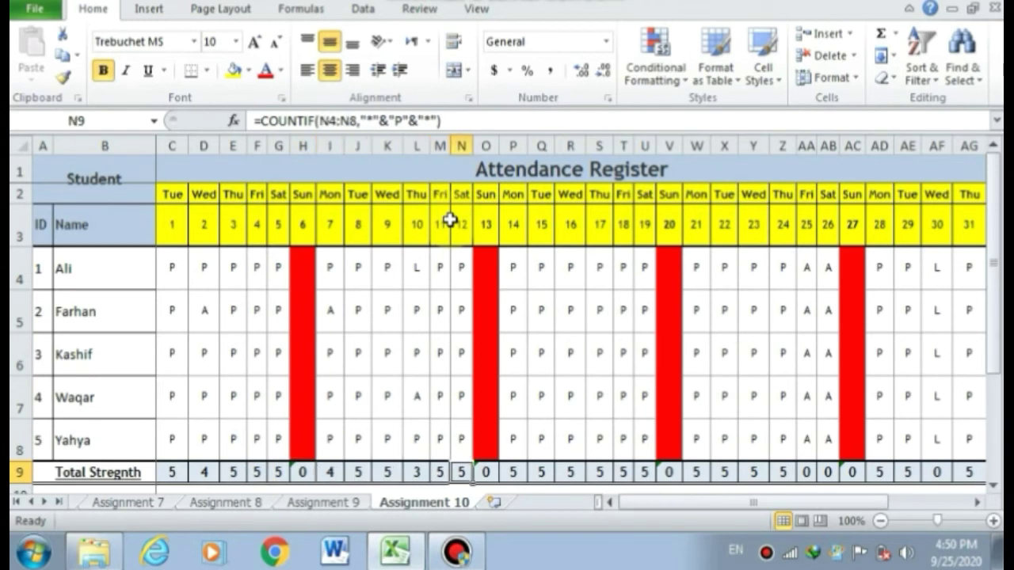
pyautogui.press('Right')
pyautogui.press('Right')
pyautogui.press('Right')
pyautogui.press('Right')
pyautogui.press('Right')
pyautogui.press('Right')
pyautogui.press('Left')
pyautogui.press('Left')
pyautogui.press('Left')
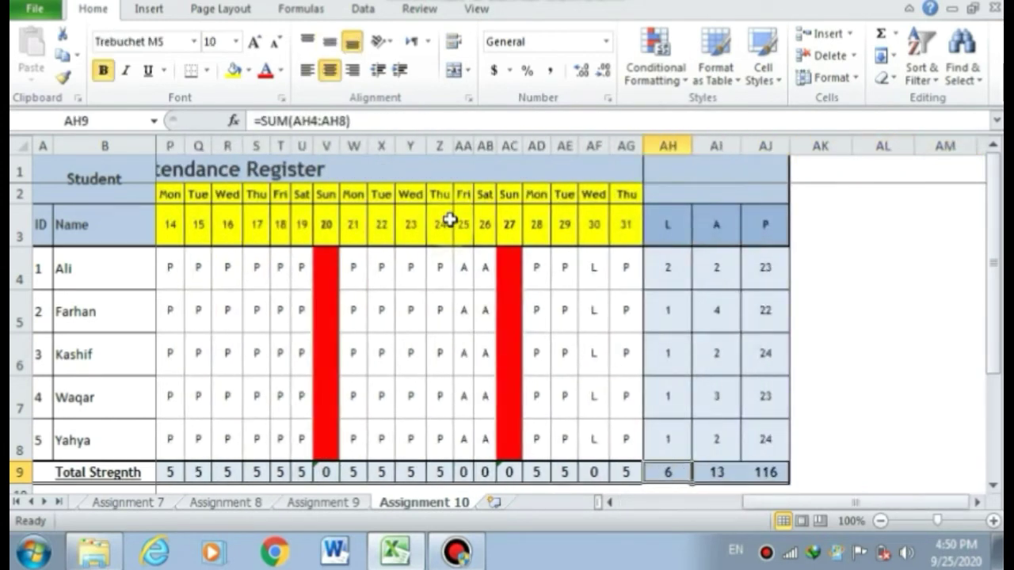
pyautogui.press('Left')
pyautogui.press('Left')
pyautogui.press('Right')
pyautogui.press('Right')
pyautogui.press('Right')
pyautogui.press('Right')
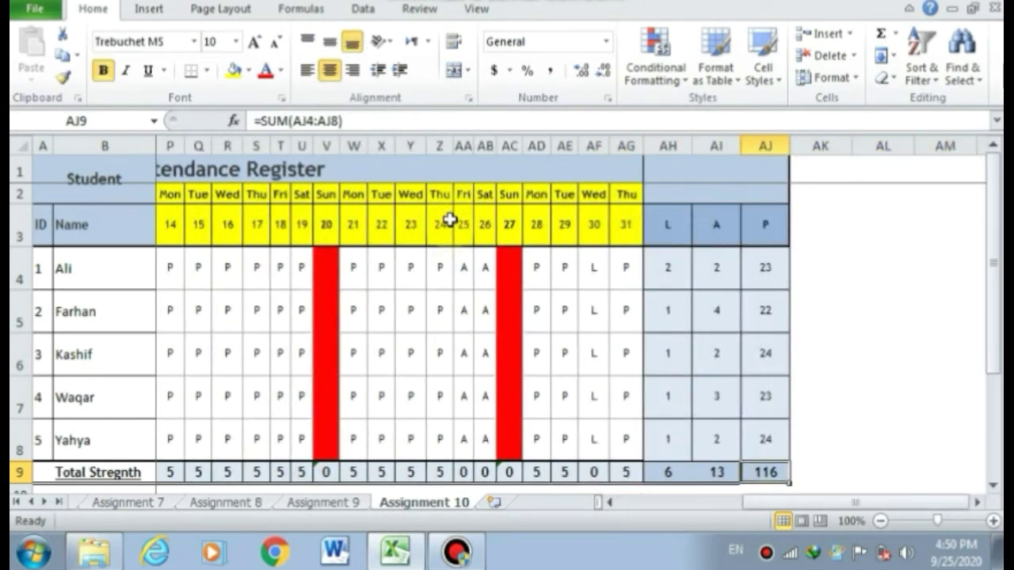
pyautogui.press('Right')
pyautogui.press('Left')
pyautogui.press('Left')
pyautogui.press('Left')
pyautogui.press('Left')
pyautogui.press('Left')
pyautogui.press('Left')
pyautogui.press('Left')
pyautogui.press('Left')
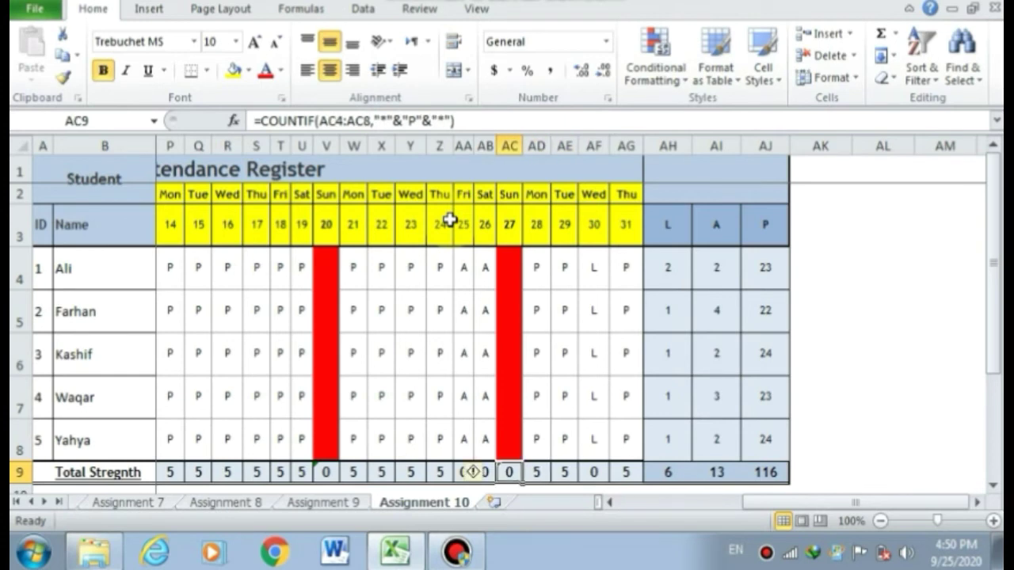
pyautogui.press('Up')
pyautogui.press('Up')
pyautogui.press('Up')
pyautogui.press('Left')
pyautogui.press('Left')
pyautogui.press('Left')
pyautogui.press('Left')
pyautogui.press('Left')
pyautogui.press('Left')
pyautogui.press('Left')
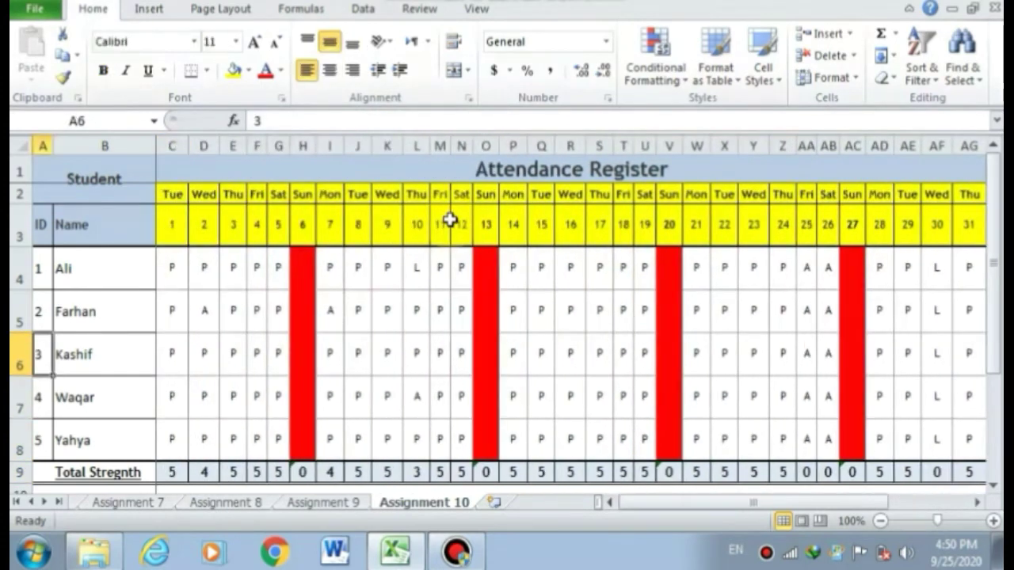
pyautogui.press('Up')
pyautogui.press('Up')
pyautogui.press('Up')
pyautogui.press('Up')
pyautogui.press('Right')
pyautogui.press('Right')
pyautogui.press('Right')
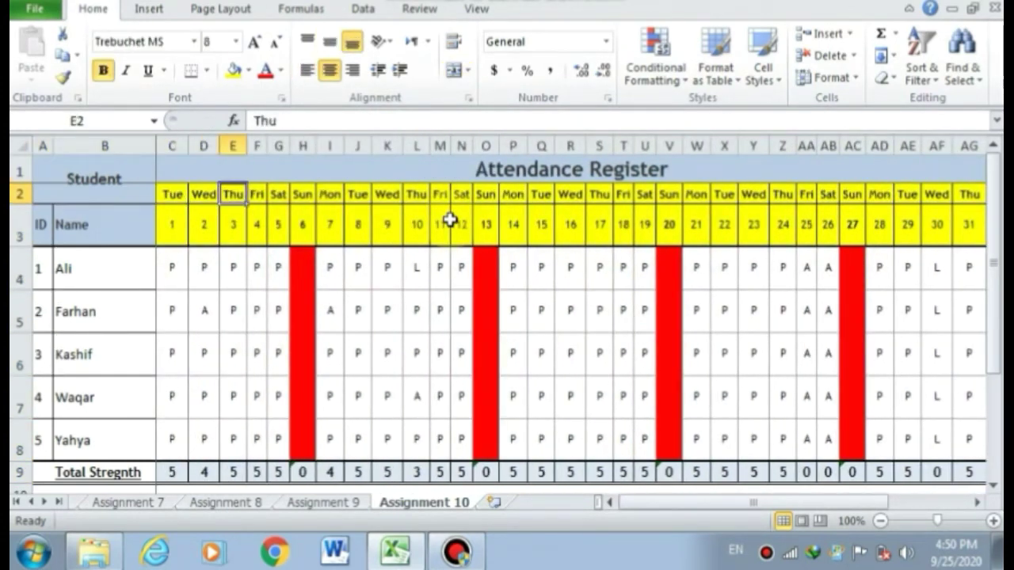
pyautogui.press('Right')
pyautogui.press('Right')
pyautogui.press('Right')
pyautogui.press('Right')
pyautogui.press('Right')
pyautogui.press('Right')
pyautogui.press('Right')
pyautogui.press('Right')
pyautogui.press('Right')
pyautogui.press('Right')
pyautogui.press('Right')
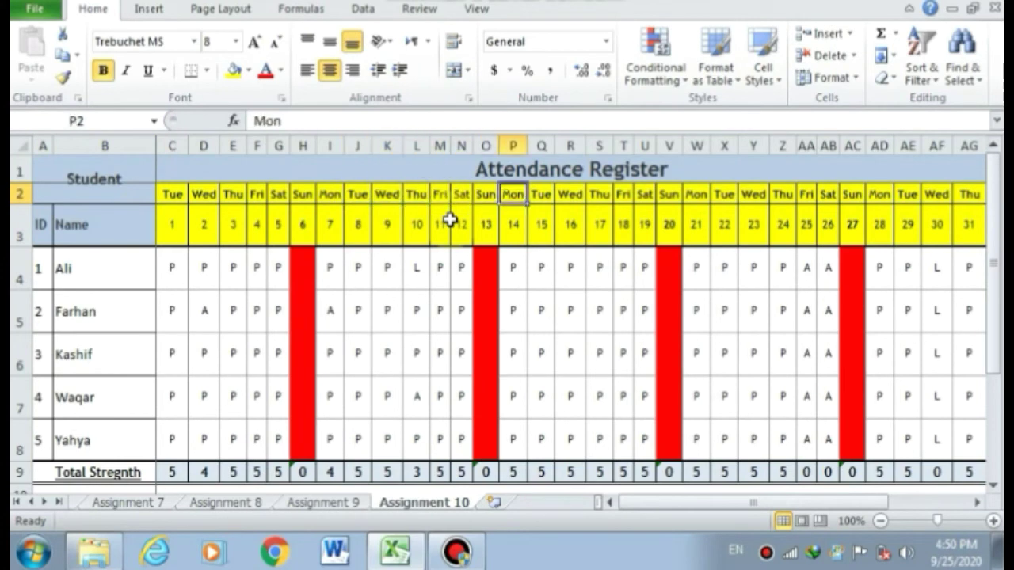
pyautogui.press('Right')
pyautogui.press('Right')
pyautogui.press('Right')
pyautogui.press('Right')
pyautogui.press('Right')
pyautogui.press('Right')
pyautogui.press('Right')
pyautogui.press('Right')
pyautogui.press('Right')
pyautogui.press('Right')
pyautogui.press('Right')
pyautogui.press('Right')
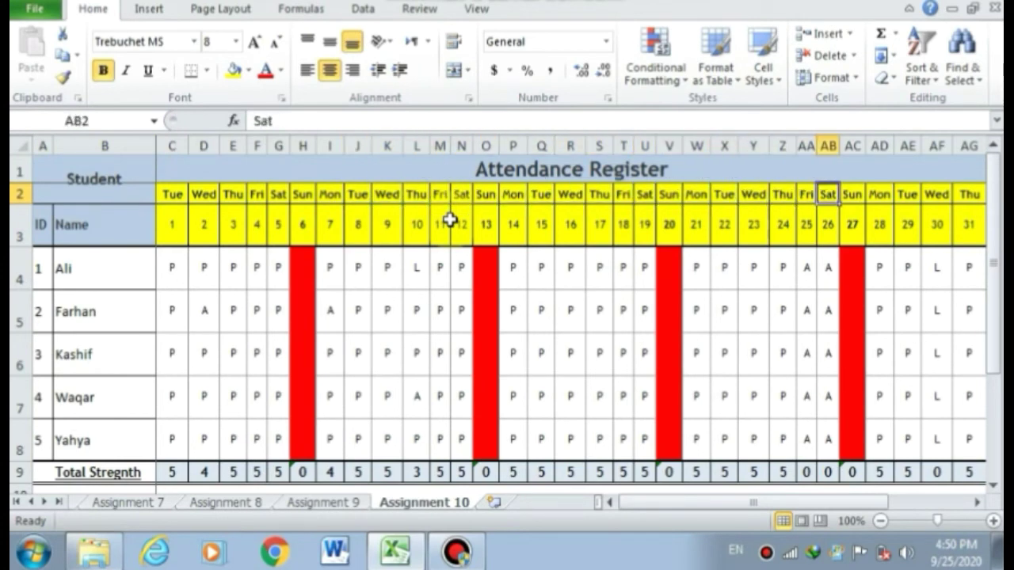
pyautogui.press('Right')
pyautogui.press('Right')
pyautogui.press('Right')
pyautogui.press('Right')
pyautogui.press('Right')
pyautogui.press('Right')
pyautogui.press('Right')
pyautogui.press('Right')
pyautogui.press('Right')
pyautogui.press('Right')
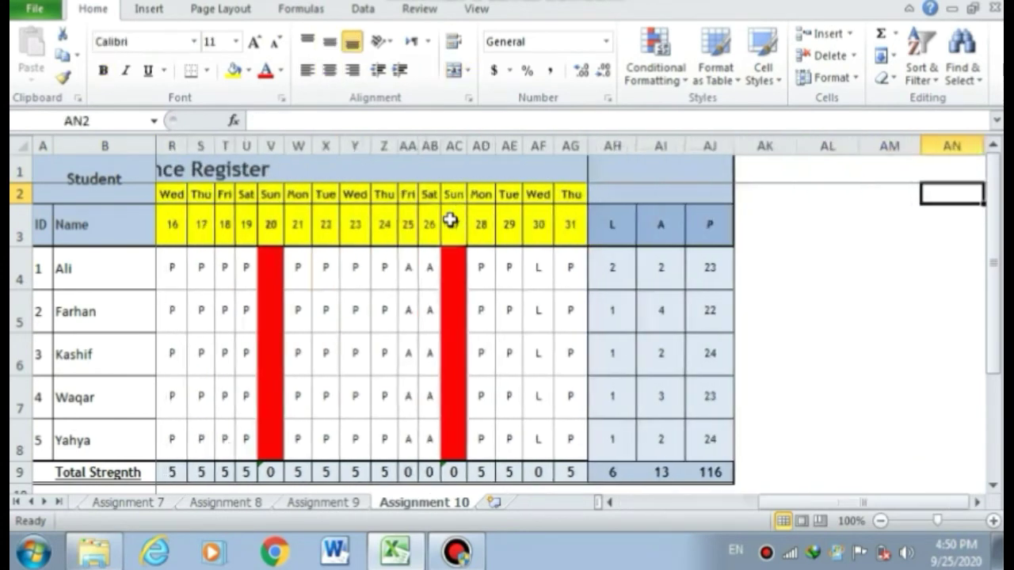
pyautogui.press('Left')
pyautogui.press('Left')
pyautogui.press('Left')
pyautogui.press('Left')
pyautogui.press('Left')
pyautogui.press('Left')
pyautogui.press('Left')
pyautogui.press('Left')
pyautogui.press('Left')
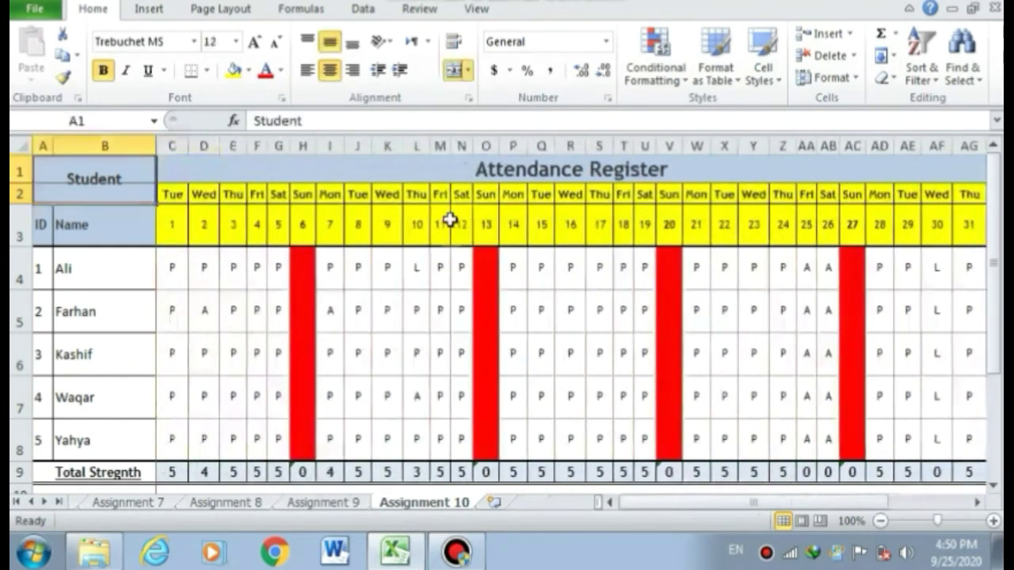
pyautogui.press('Down')
pyautogui.press('Right')
pyautogui.press('Right')
pyautogui.press('Right')
pyautogui.press('Right')
pyautogui.press('Right')
pyautogui.press('Right')
pyautogui.press('Right')
pyautogui.press('Right')
pyautogui.press('Right')
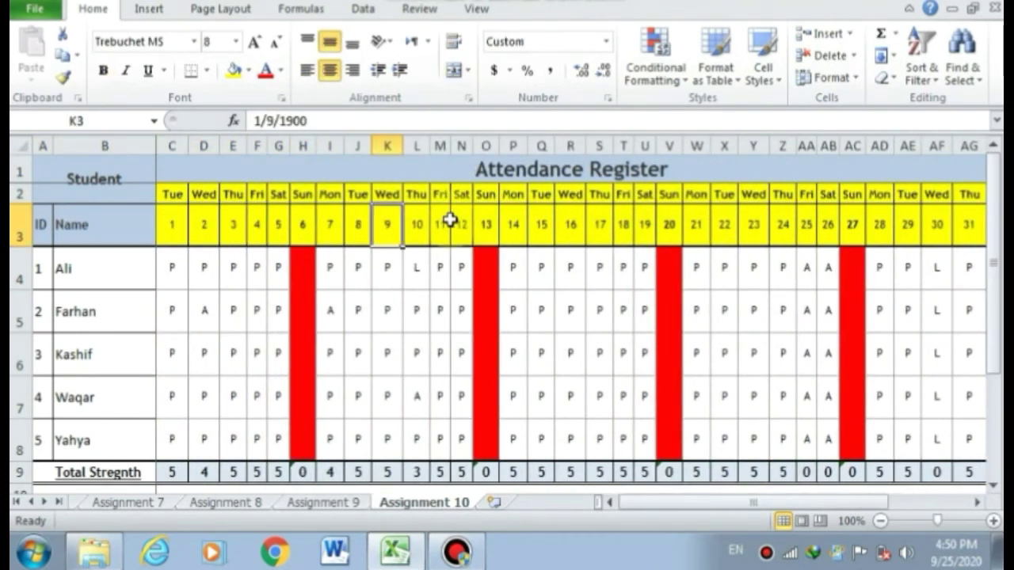
pyautogui.press('Right')
pyautogui.press('Right')
pyautogui.press('Right')
pyautogui.press('Right')
pyautogui.press('Right')
pyautogui.press('Right')
pyautogui.press('Right')
pyautogui.press('Right')
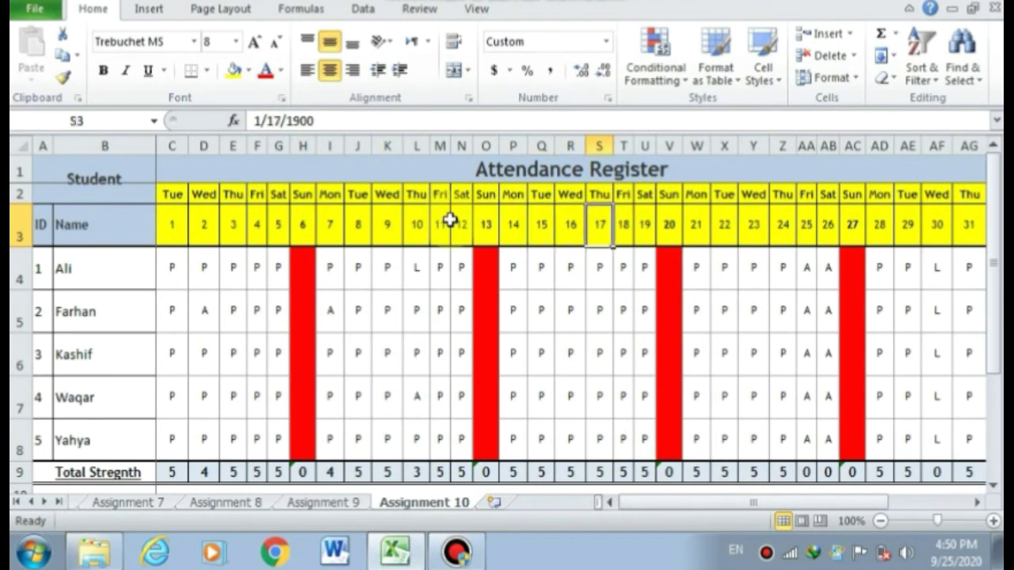
pyautogui.press('Right')
pyautogui.press('Right')
pyautogui.press('Right')
pyautogui.press('Down')
pyautogui.press('Down')
pyautogui.press('Up')
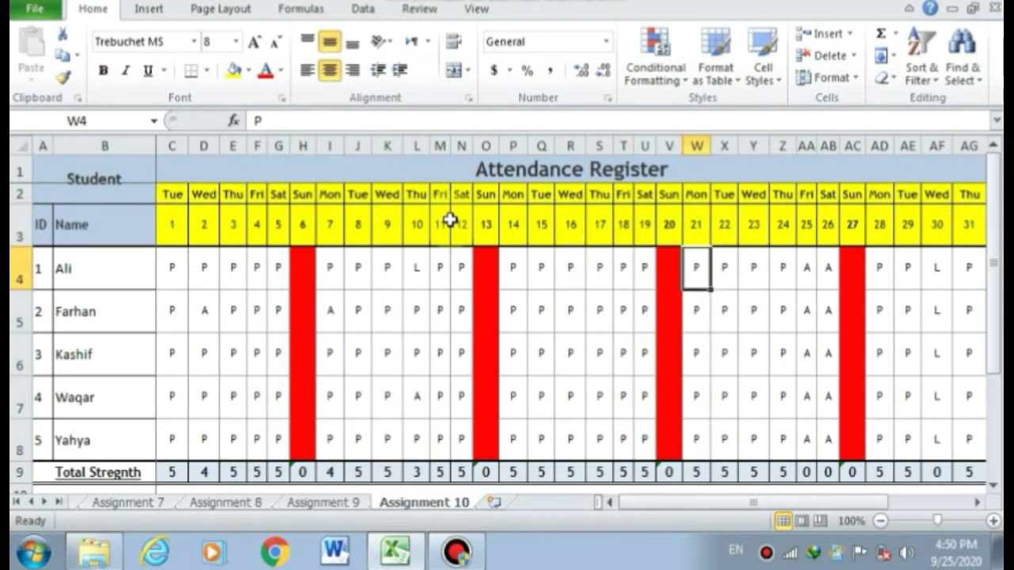
pyautogui.press('Right')
pyautogui.press('Right')
pyautogui.press('Right')
pyautogui.press('Right')
pyautogui.press('Right')
pyautogui.press('Right')
pyautogui.press('Right')
pyautogui.press('Right')
pyautogui.press('Right')
pyautogui.press('Right')
pyautogui.press('Right')
pyautogui.press('Right')
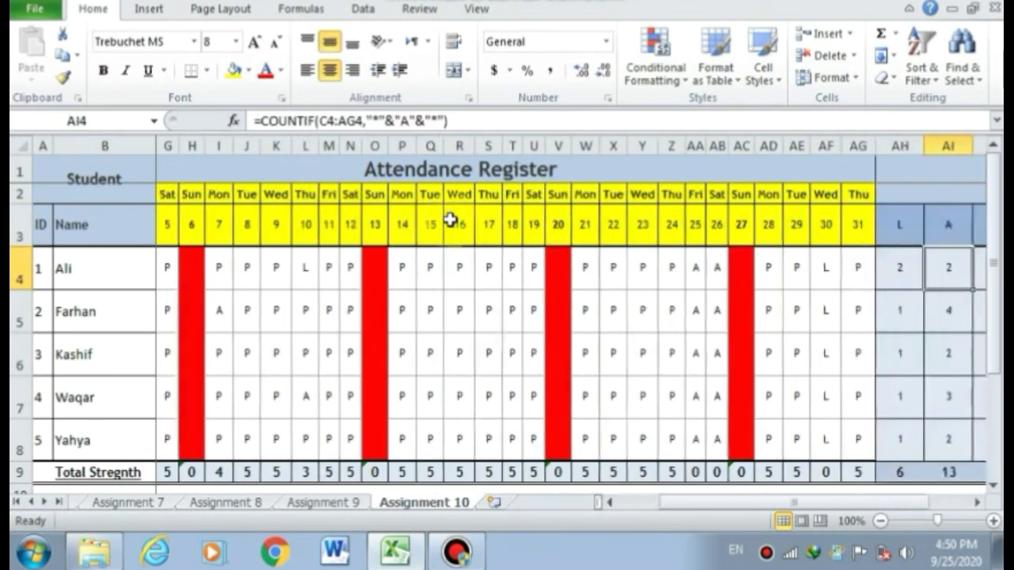
pyautogui.press('Right')
pyautogui.press('Right')
pyautogui.press('Right')
pyautogui.press('Left')
pyautogui.press('Left')
pyautogui.press('Left')
pyautogui.press('Down')
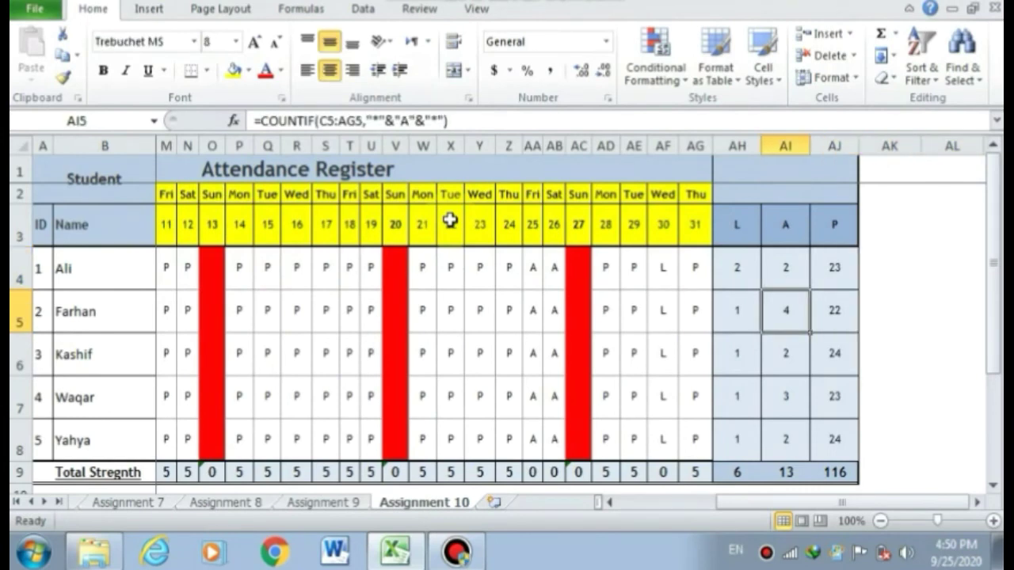
pyautogui.press('Left')
pyautogui.press('Left')
pyautogui.press('Left')
pyautogui.press('Left')
pyautogui.press('Left')
pyautogui.press('Left')
pyautogui.press('Left')
pyautogui.press('Left')
pyautogui.press('Left')
pyautogui.press('Right')
pyautogui.press('Right')
pyautogui.press('Right')
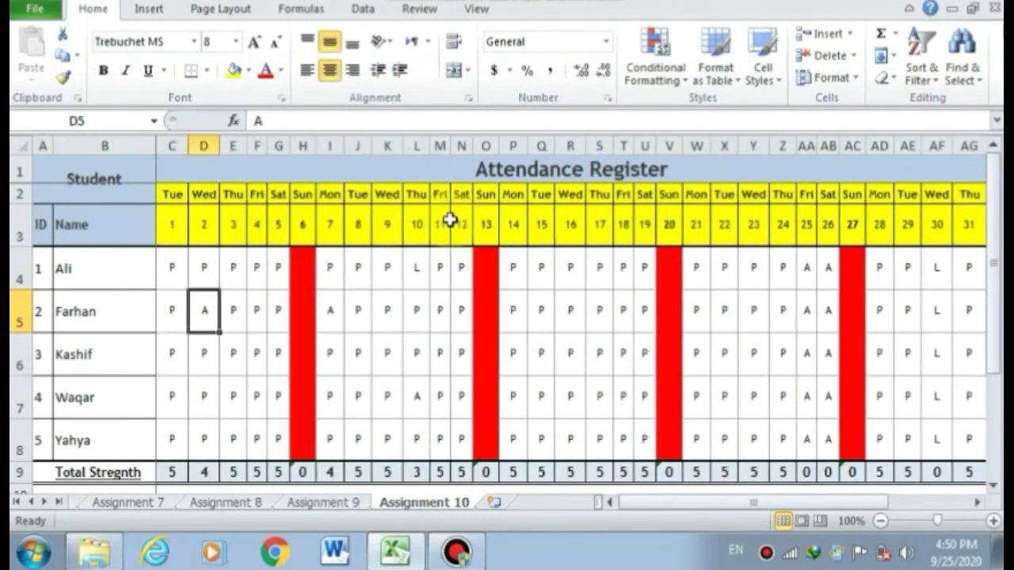
pyautogui.press('Right')
pyautogui.press('Right')
pyautogui.press('Right')
pyautogui.press('Right')
pyautogui.press('Right')
pyautogui.press('Right')
pyautogui.press('Right')
pyautogui.press('Right')
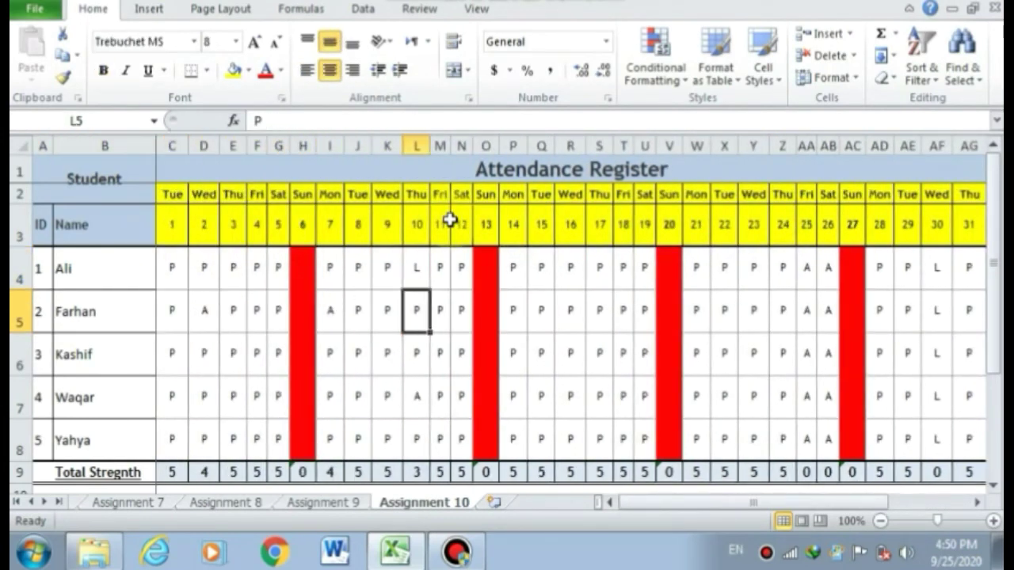
pyautogui.press('Right')
pyautogui.press('Right')
pyautogui.press('Right')
pyautogui.press('Right')
pyautogui.press('Right')
pyautogui.press('Right')
pyautogui.press('Right')
pyautogui.press('Right')
pyautogui.press('Right')
pyautogui.press('Right')
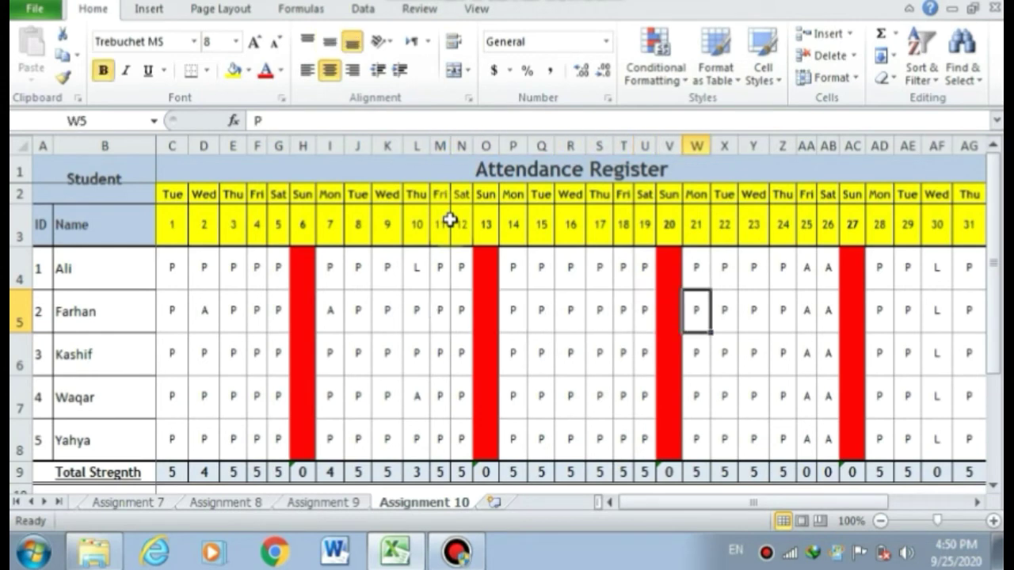
pyautogui.press('Right')
pyautogui.press('Right')
pyautogui.press('Right')
pyautogui.press('Right')
pyautogui.press('Right')
pyautogui.press('Right')
pyautogui.press('Right')
pyautogui.press('Right')
pyautogui.press('Right')
pyautogui.press('Right')
pyautogui.press('Right')
pyautogui.press('Right')
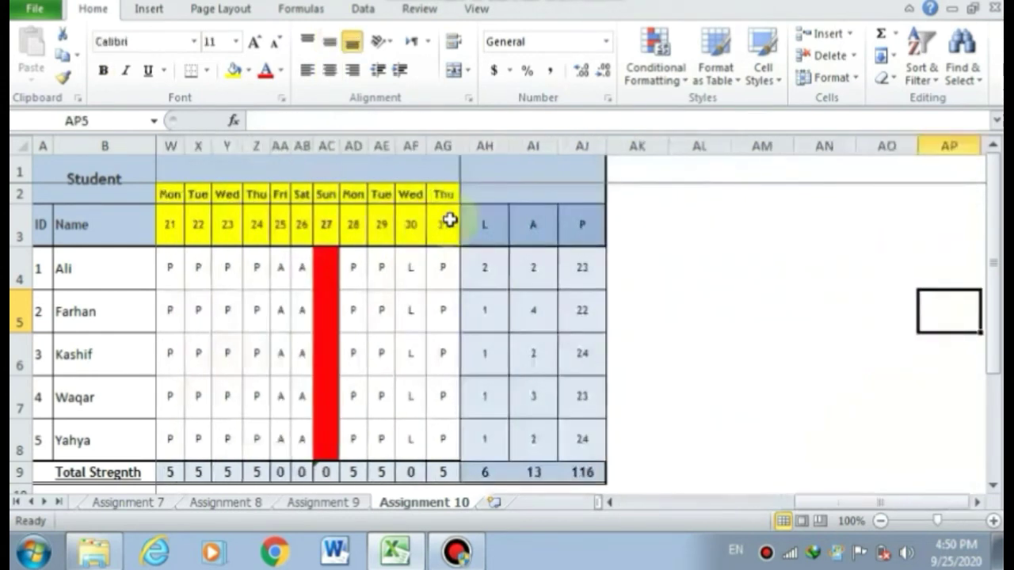
pyautogui.press('Left')
pyautogui.press('Left')
pyautogui.press('Left')
pyautogui.press('Left')
pyautogui.press('Left')
pyautogui.press('Left')
pyautogui.press('Left')
pyautogui.press('Left')
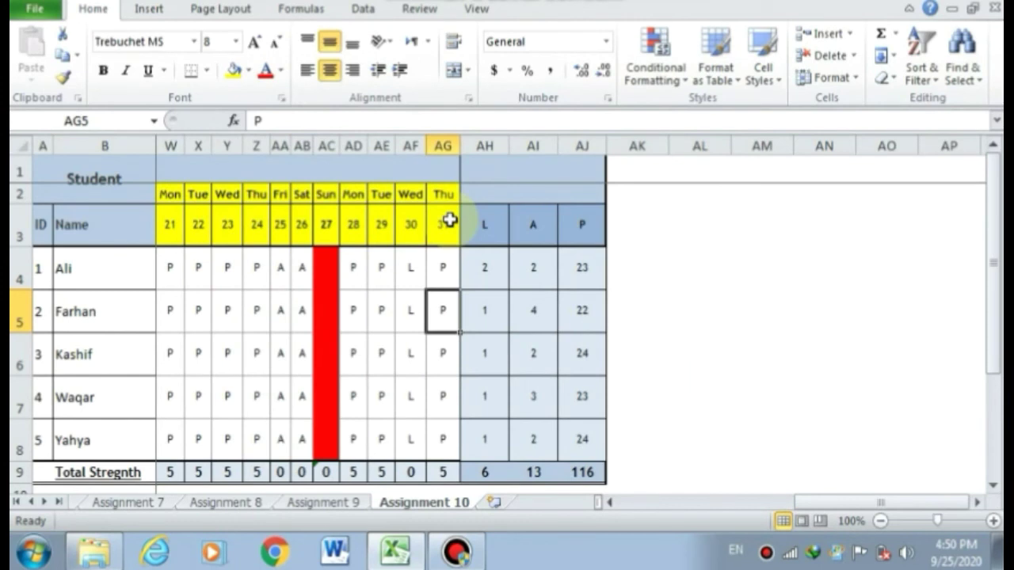
pyautogui.press('Right')
pyautogui.press('Right')
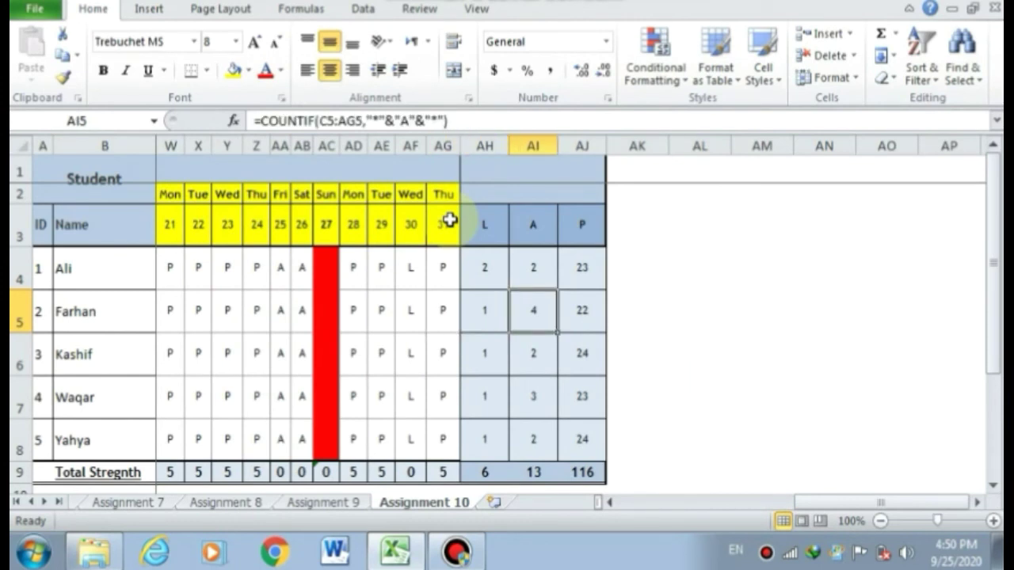
pyautogui.press('Down')
pyautogui.press('Left')
pyautogui.press('Left')
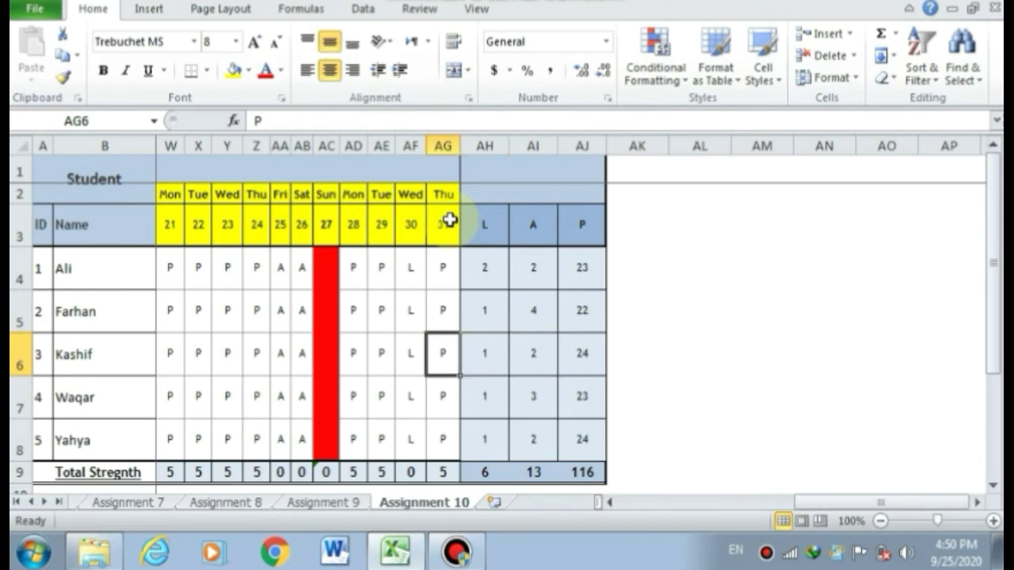
pyautogui.press('Left')
pyautogui.press('Left')
pyautogui.press('Left')
pyautogui.press('Left')
pyautogui.press('Left')
pyautogui.press('Left')
pyautogui.press('Left')
pyautogui.press('Left')
pyautogui.press('Left')
pyautogui.press('Left')
pyautogui.press('Left')
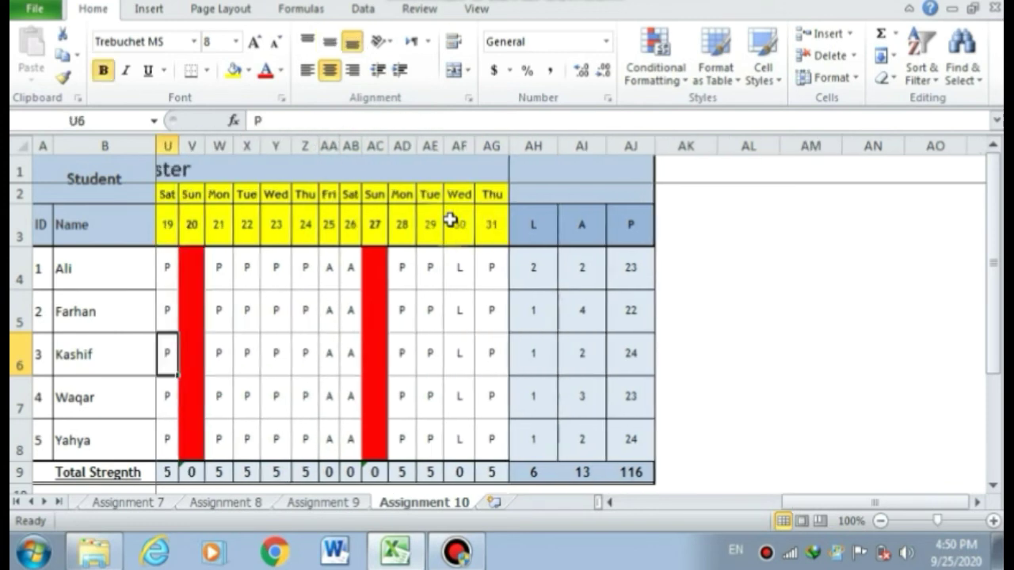
pyautogui.press('Right')
pyautogui.press('Right')
pyautogui.press('Right')
pyautogui.press('Right')
pyautogui.press('Right')
pyautogui.press('Right')
pyautogui.press('Right')
pyautogui.press('Right')
pyautogui.press('Right')
pyautogui.press('Right')
pyautogui.press('Right')
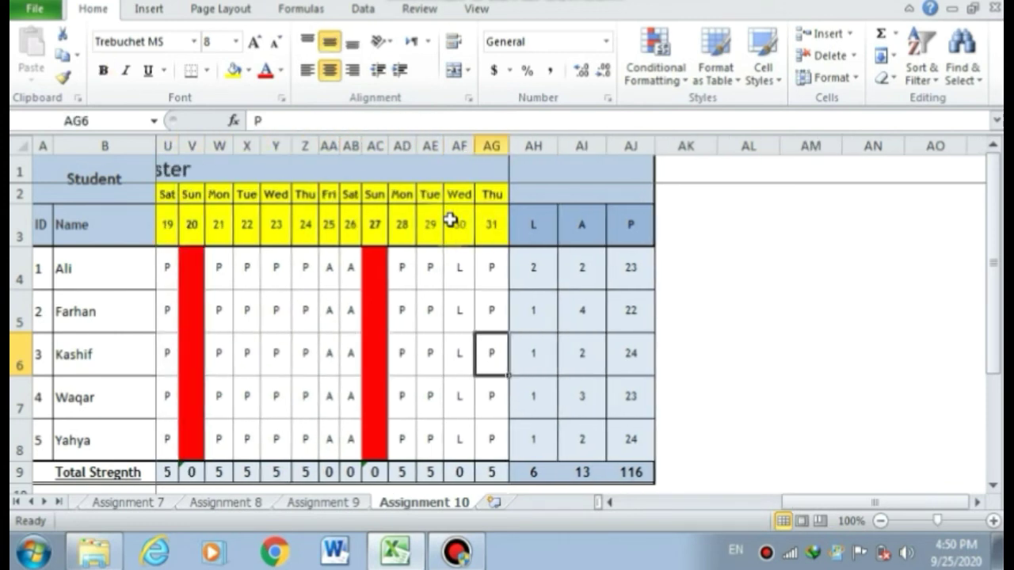
pyautogui.press('Right')
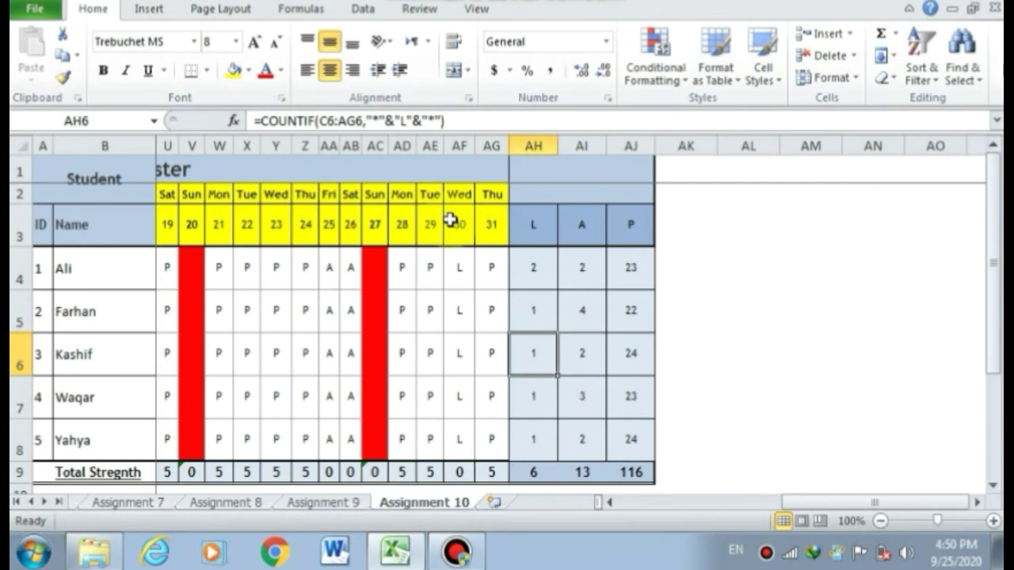
pyautogui.press('Right')
pyautogui.press('Right')
pyautogui.press('Right')
pyautogui.press('Left')
pyautogui.press('Left')
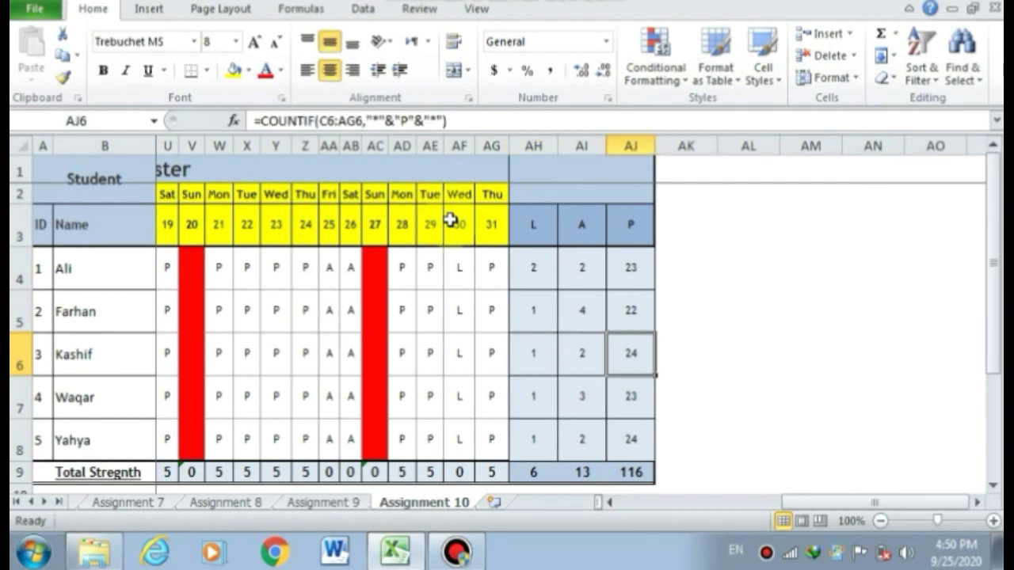
pyautogui.press('Down')
pyautogui.press('Left')
pyautogui.press('Left')
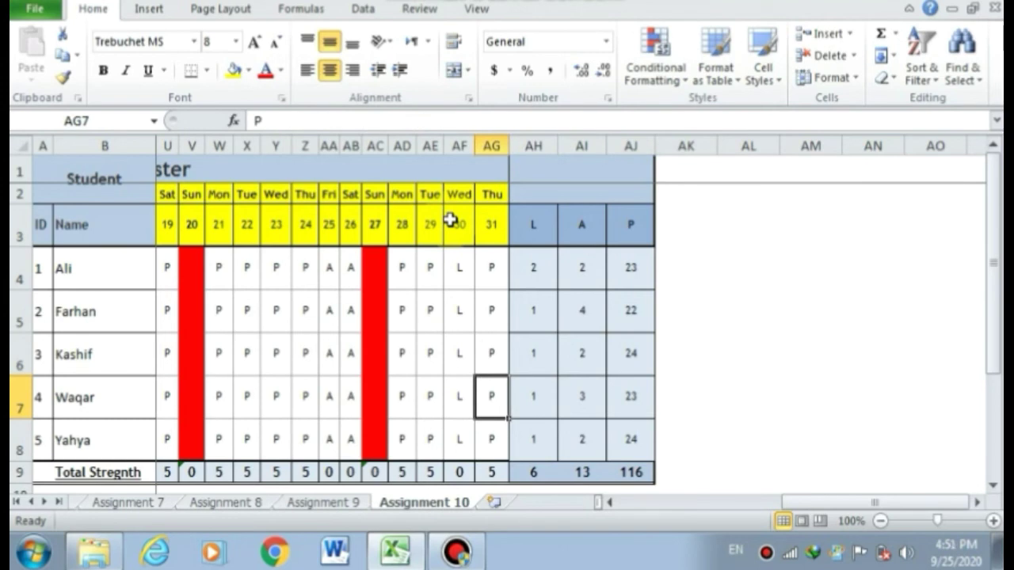
pyautogui.press('Left')
pyautogui.press('Left')
pyautogui.press('Left')
pyautogui.press('Left')
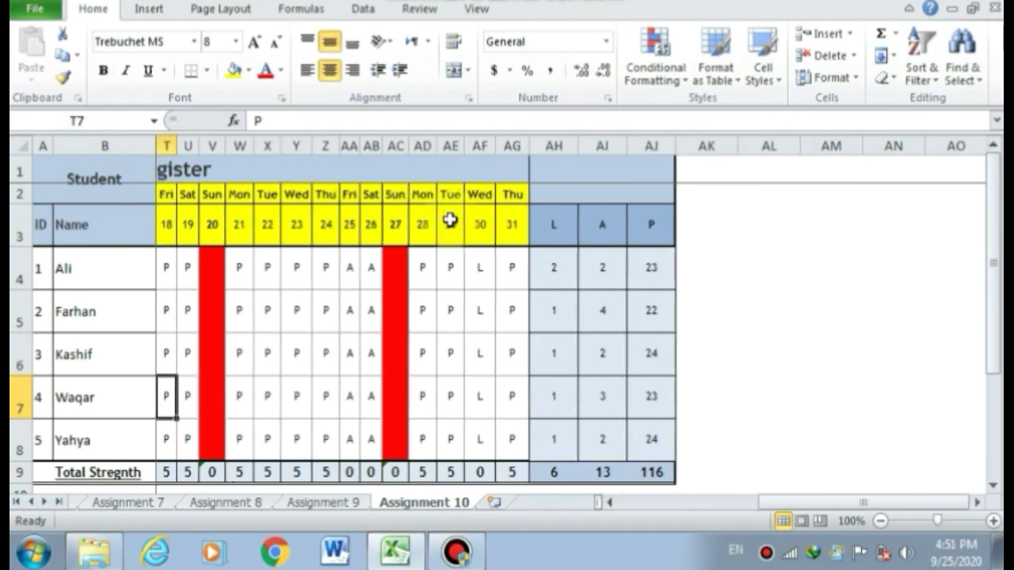
pyautogui.press('Left')
pyautogui.press('Left')
pyautogui.press('Left')
pyautogui.press('Right')
pyautogui.press('Right')
pyautogui.press('Up')
pyautogui.press('Up')
pyautogui.press('Up')
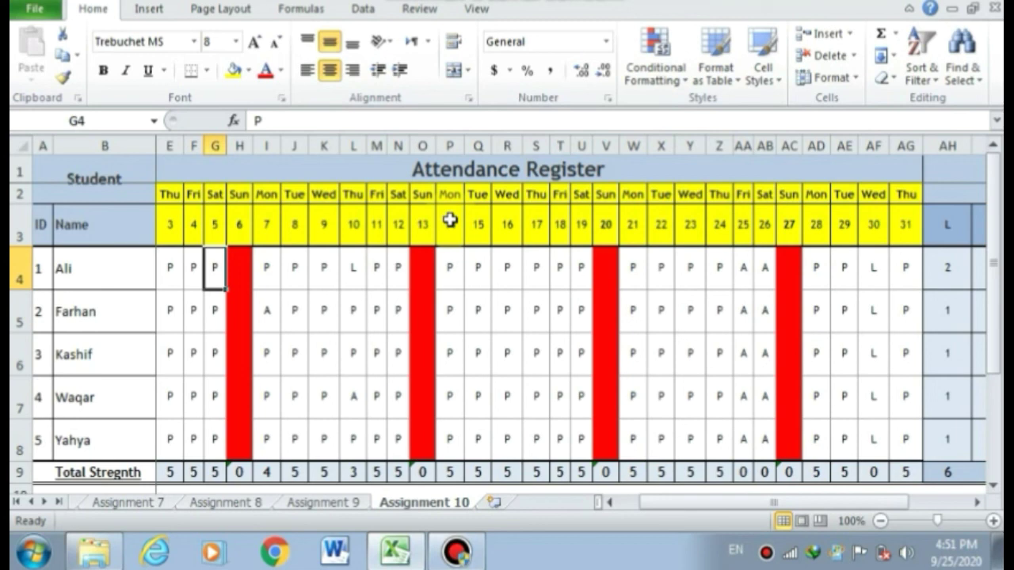
pyautogui.press('Up')
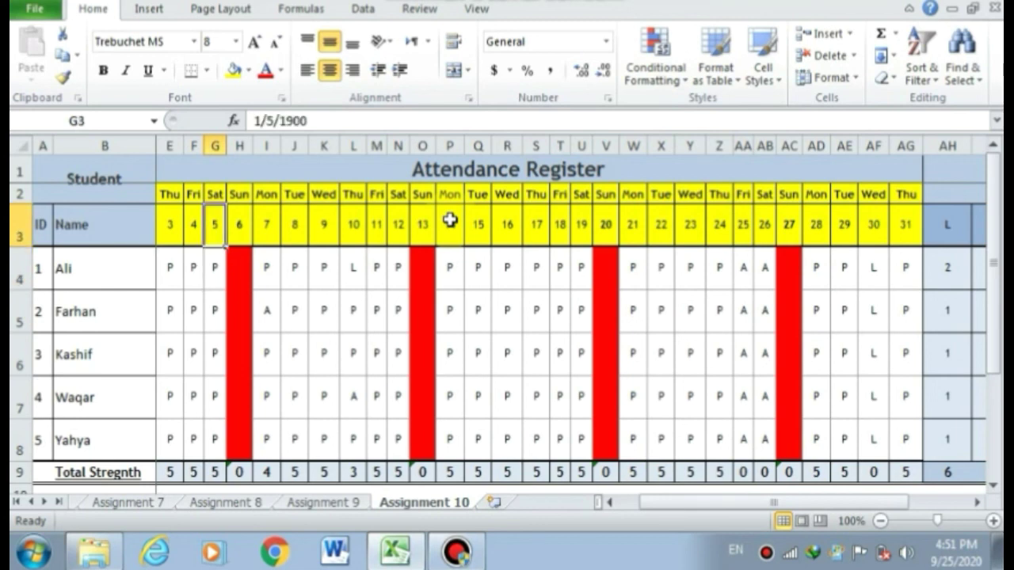
pyautogui.press('Up')
pyautogui.press('Up')
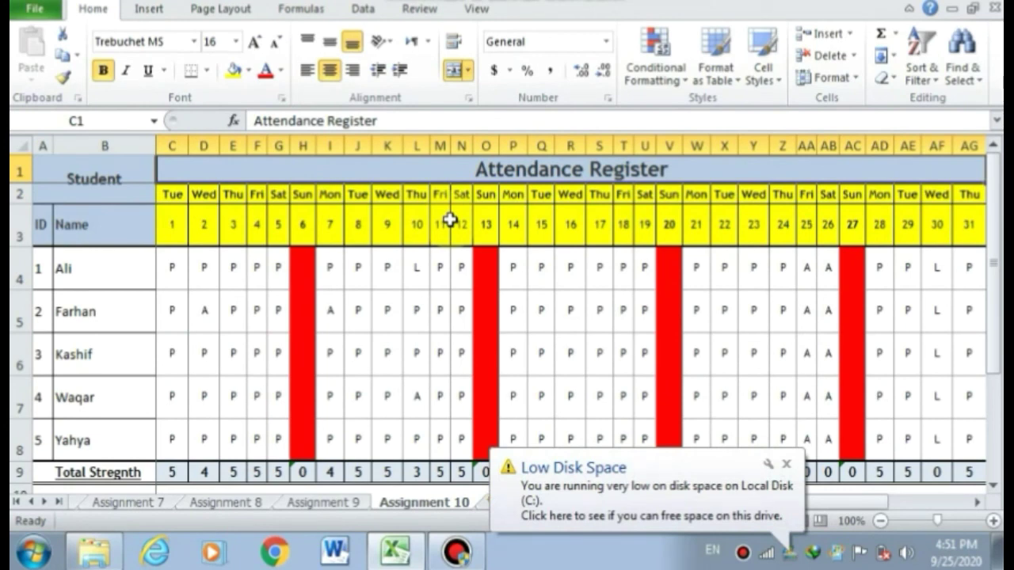
pyautogui.press('Left')
pyautogui.press('Right')
pyautogui.press('Right')
pyautogui.press('Right')
pyautogui.press('Right')
pyautogui.press('Right')
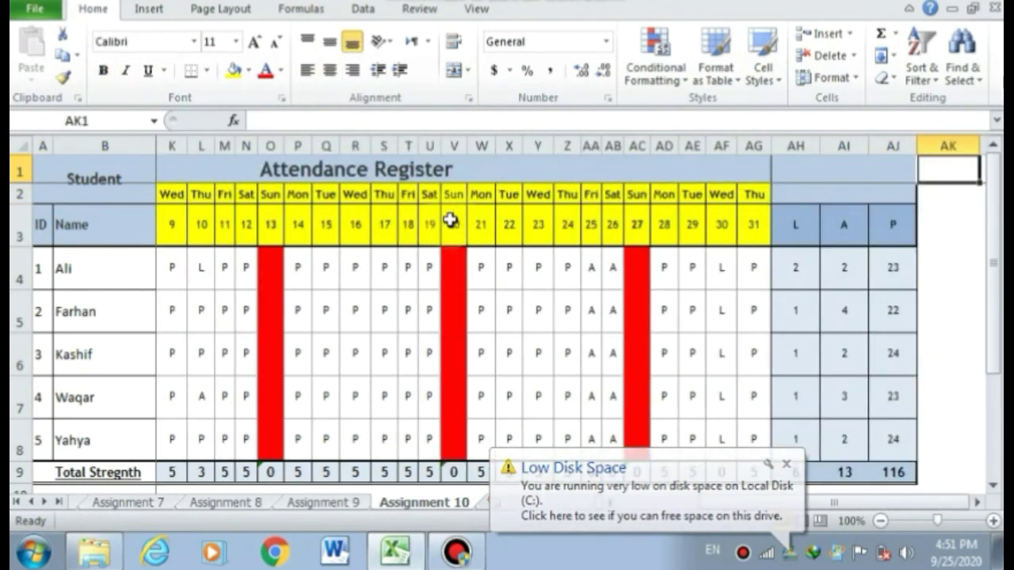
pyautogui.press('Down')
pyautogui.press('Down')
pyautogui.press('Left')
pyautogui.press('Left')
pyautogui.press('Left')
pyautogui.press('Left')
pyautogui.press('Left')
pyautogui.press('Left')
pyautogui.press('Left')
pyautogui.press('Left')
pyautogui.press('Left')
pyautogui.press('Left')
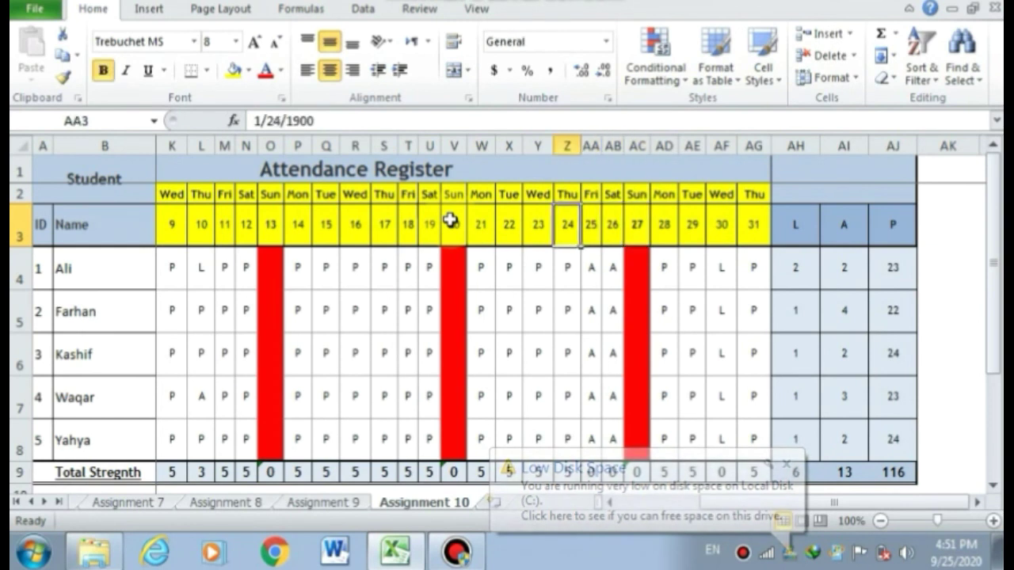
pyautogui.press('Left')
pyautogui.press('Left')
pyautogui.press('Left')
pyautogui.press('Left')
pyautogui.press('Left')
pyautogui.press('Left')
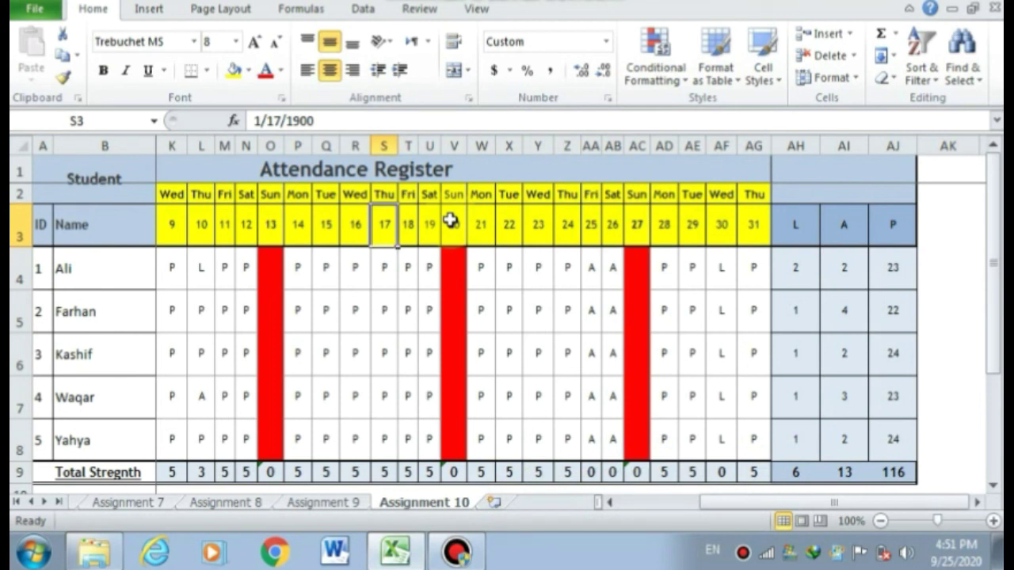
pyautogui.press('Right')
pyautogui.press('Right')
pyautogui.press('Right')
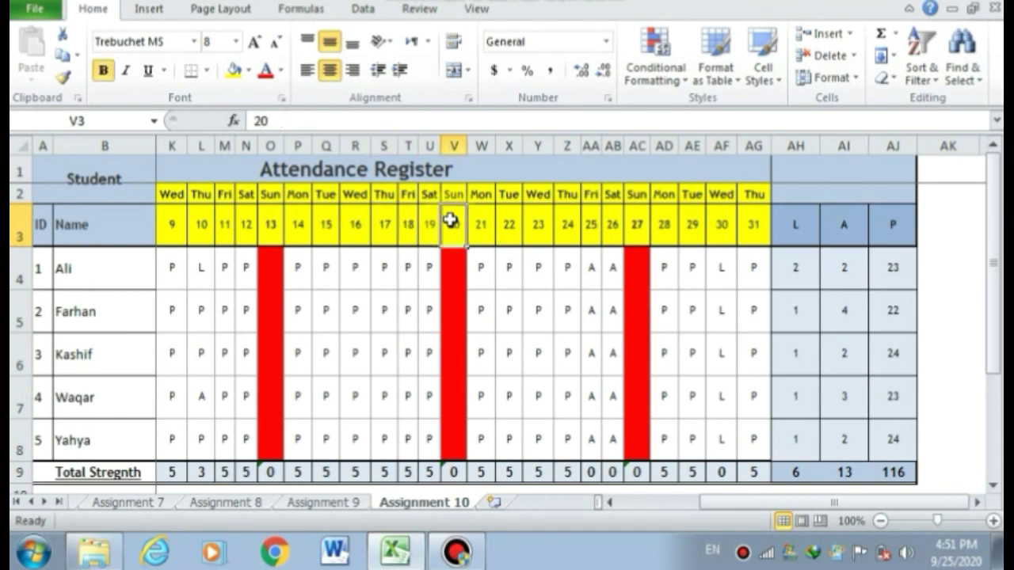
pyautogui.press('Right')
pyautogui.press('Right')
pyautogui.press('Right')
pyautogui.press('Down')
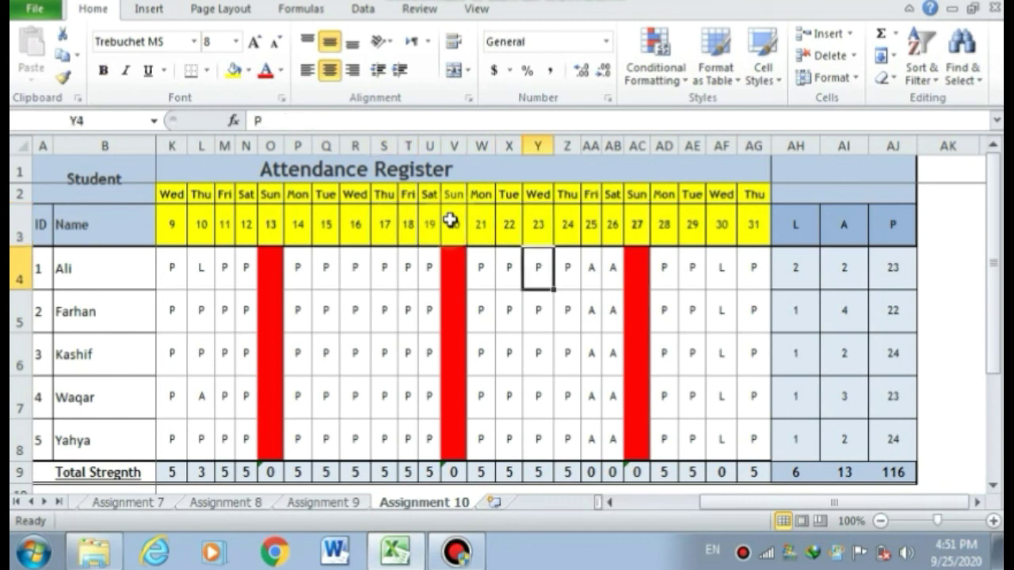
pyautogui.press('Down')
pyautogui.press('Left')
pyautogui.press('Left')
pyautogui.press('Left')
pyautogui.press('Left')
pyautogui.press('Left')
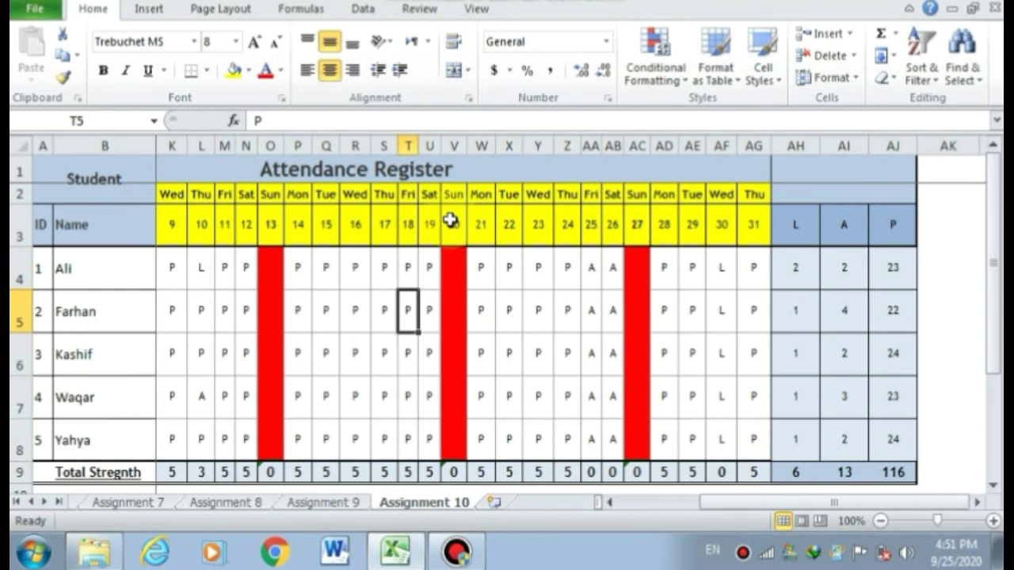